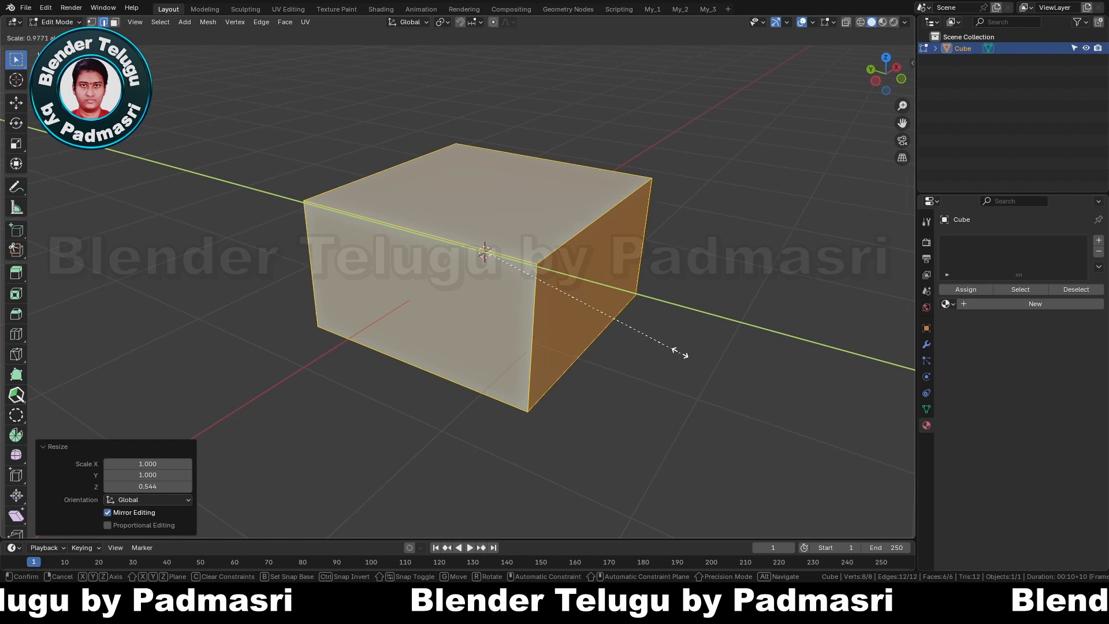
# Finish scaling the box uniformly and separate its front and back faces into a new object.
pyautogui.click(601, 329)
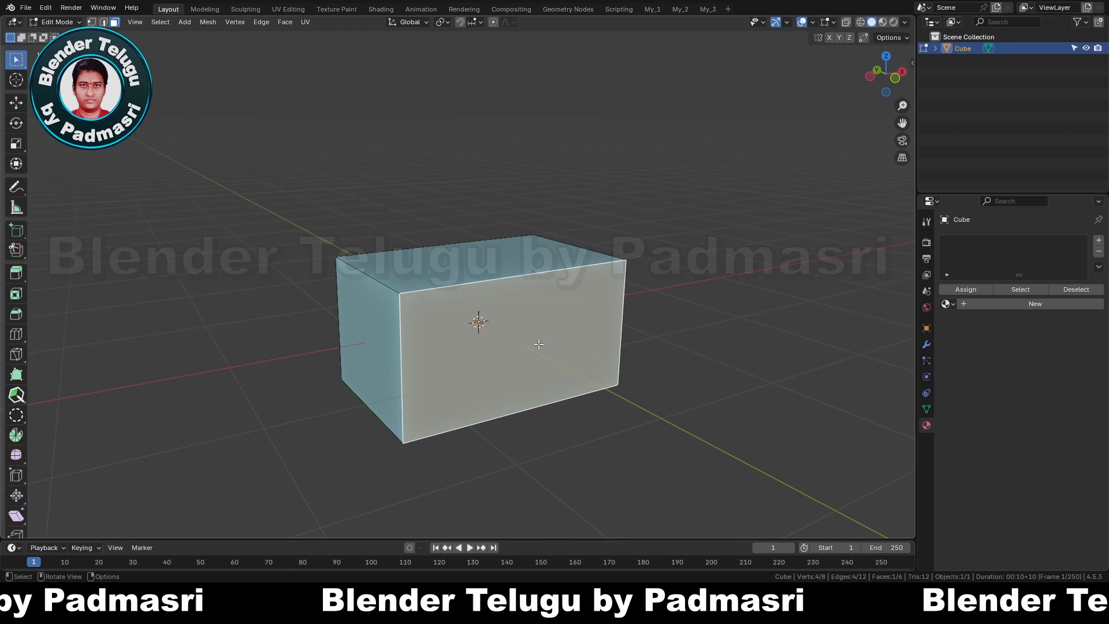
pyautogui.moveTo(360, 352); pyautogui.dragTo(529, 351, button='middle')
pyautogui.keyDown('shift'); pyautogui.click(433, 376); pyautogui.keyUp('shift')
pyautogui.keyDown('shift'); pyautogui.moveTo(572, 465); pyautogui.dragTo(453, 326, button='middle'); pyautogui.keyUp('shift')
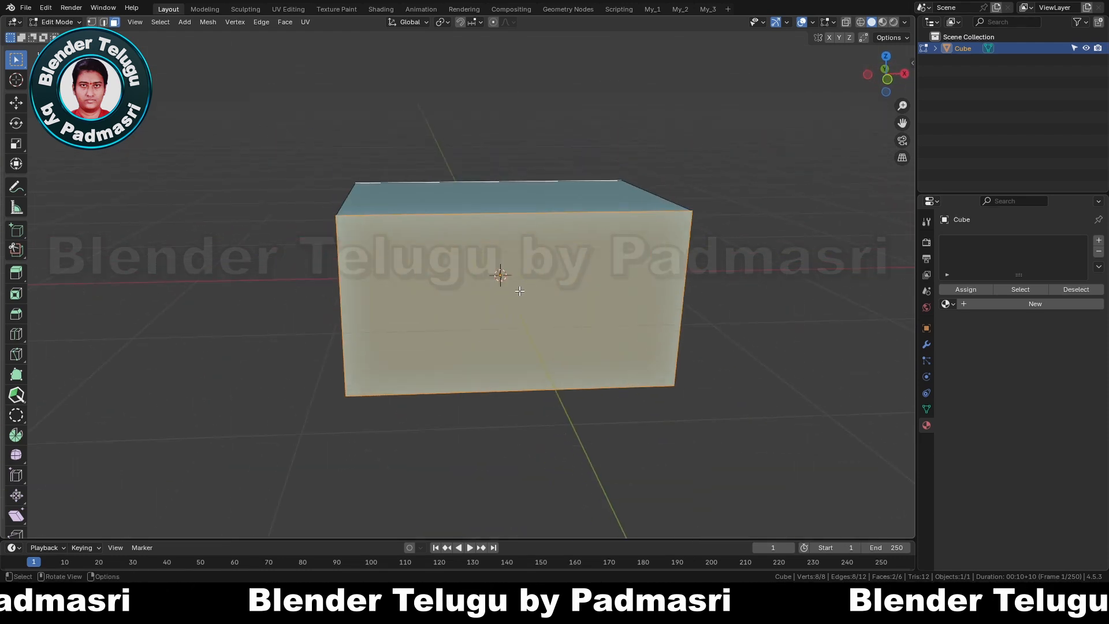
pyautogui.press('p')
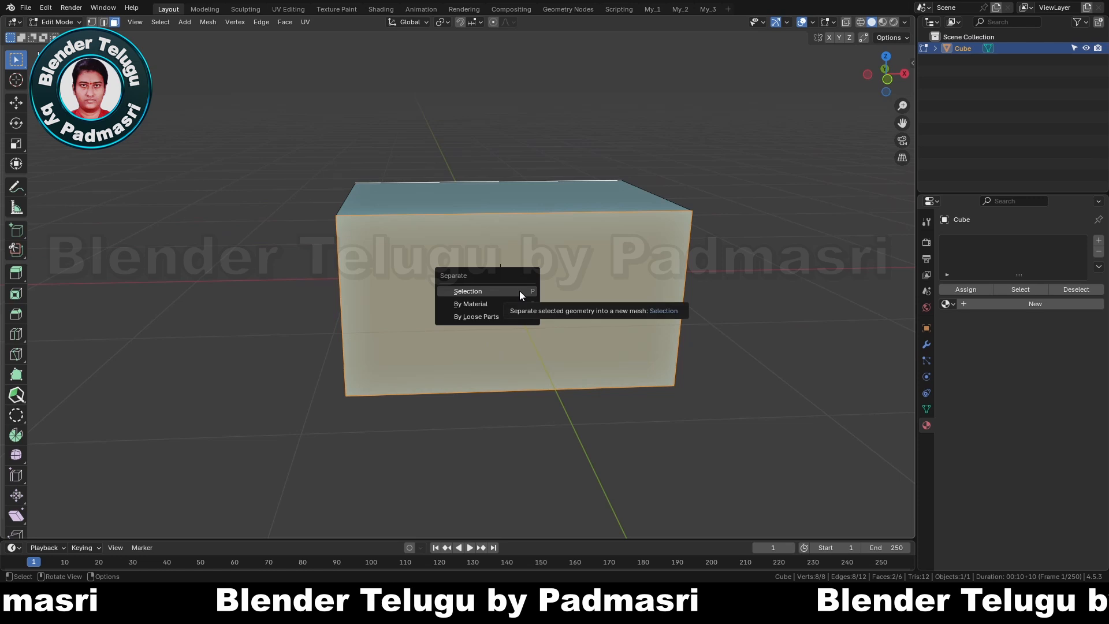
pyautogui.click(519, 290)
pyautogui.moveTo(518, 290); pyautogui.dragTo(540, 290, button='middle')
pyautogui.press('Tab')
# Bevel the four Y-direction edges of the open box shell by about 22.5 cm with eight segments.
pyautogui.click(521, 193)
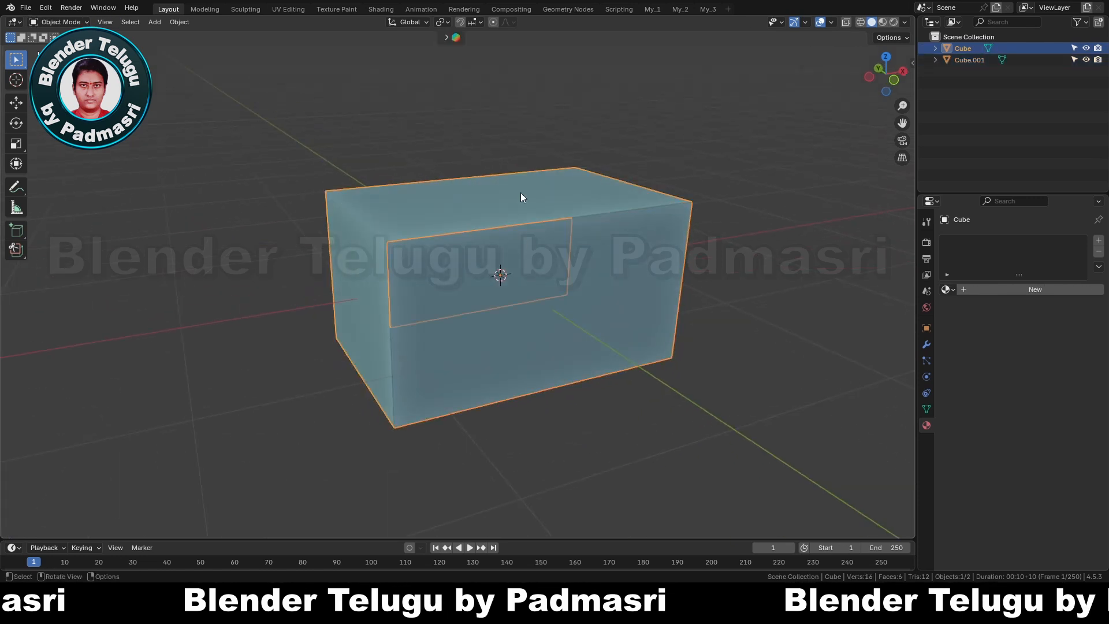
pyautogui.press('Tab')
pyautogui.press('2')
pyautogui.moveTo(465, 215); pyautogui.dragTo(465, 222, button='middle')
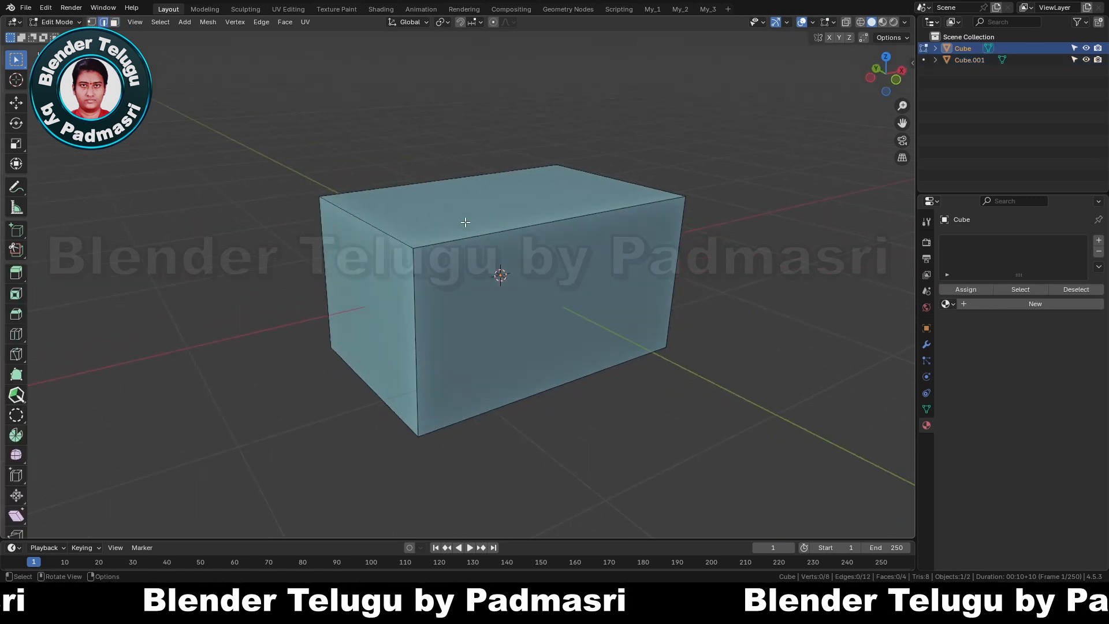
pyautogui.keyDown('ctrl'); pyautogui.keyDown('alt'); pyautogui.click(393, 236); pyautogui.keyUp('alt'); pyautogui.keyUp('ctrl')
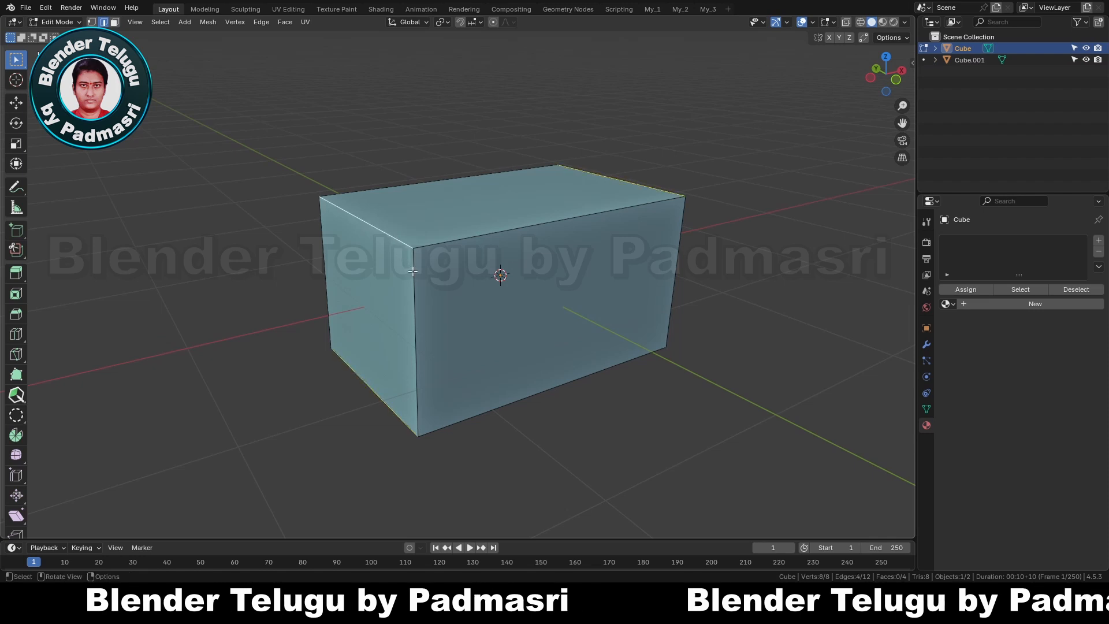
pyautogui.moveTo(413, 271); pyautogui.dragTo(473, 291, button='middle')
pyautogui.hotkey('alt', 'z')
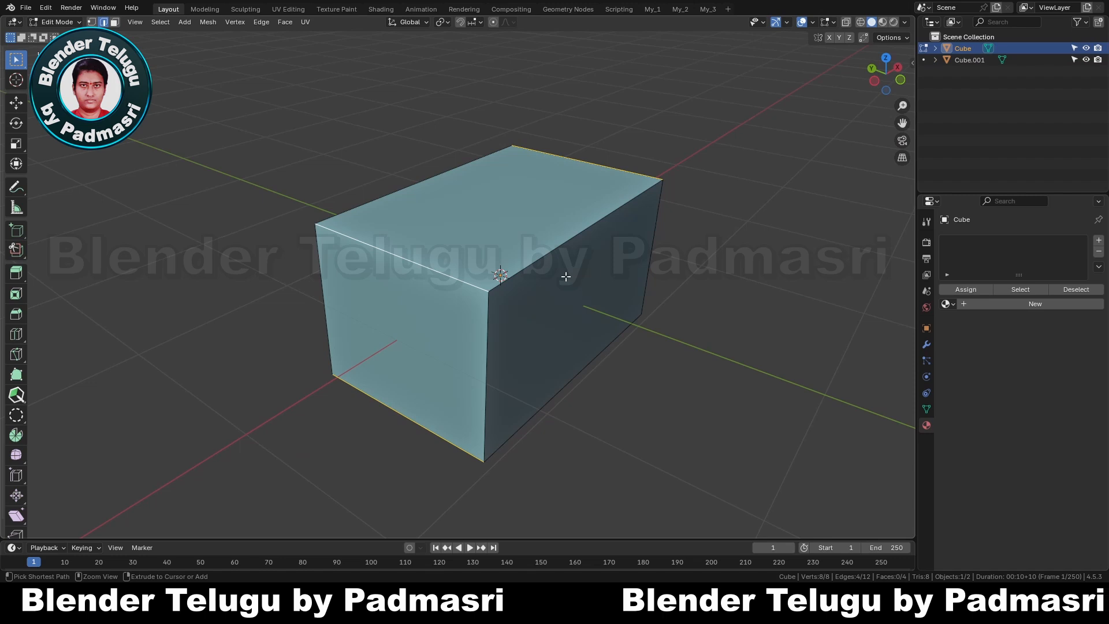
pyautogui.hotkey('ctrl', 'b')
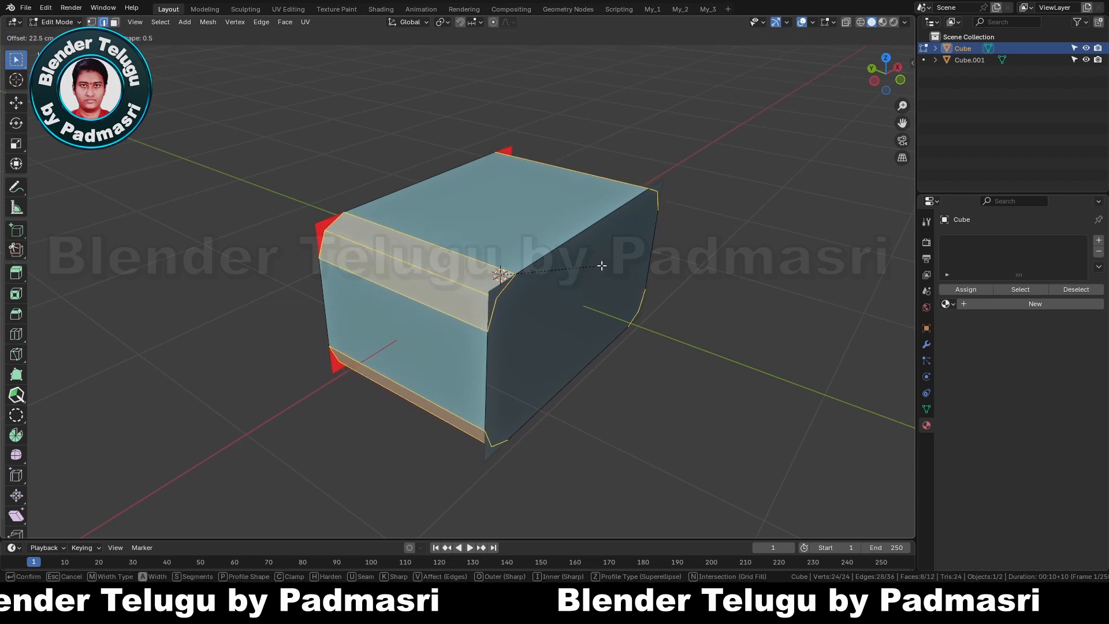
pyautogui.scroll(2, 601, 266)
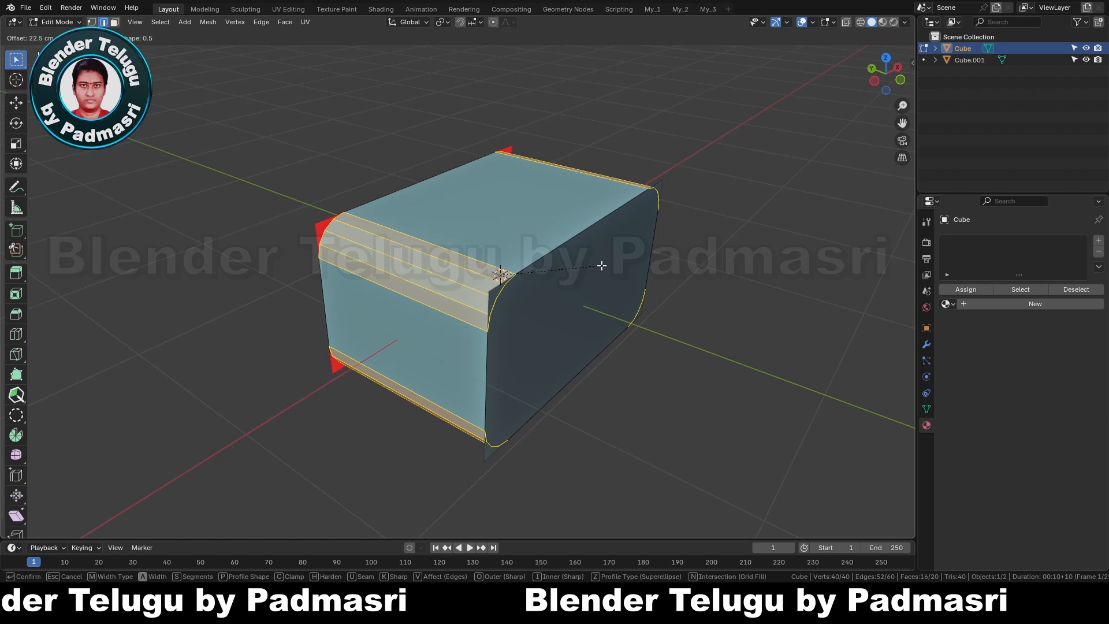
pyautogui.scroll(3, 601, 265)
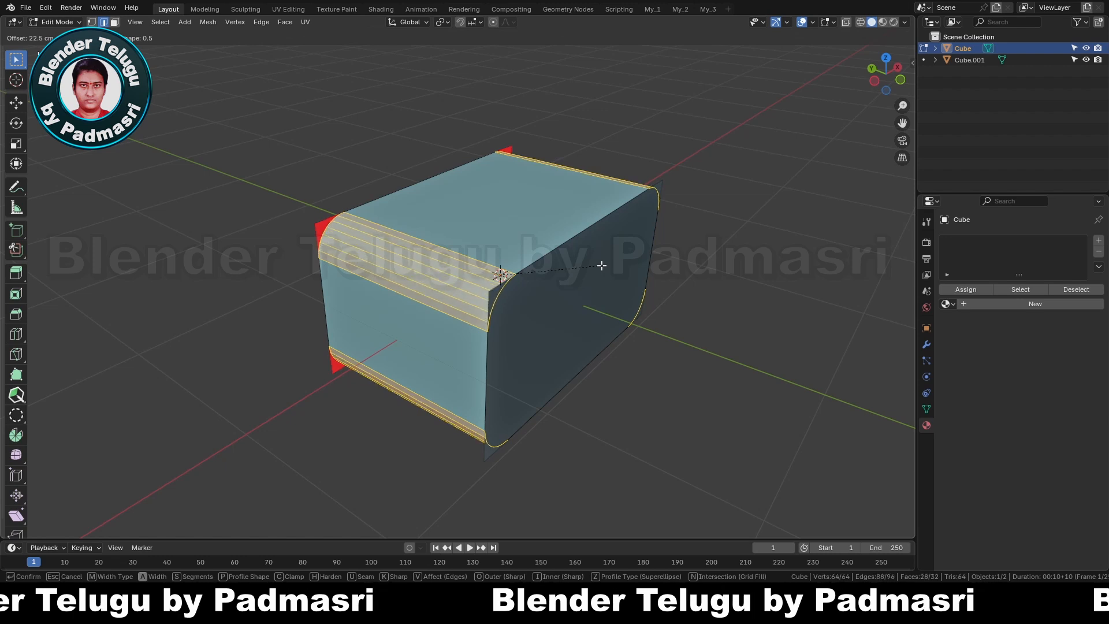
pyautogui.scroll(1, 601, 265)
pyautogui.click(601, 266)
pyautogui.moveTo(601, 265); pyautogui.dragTo(527, 301, button='middle')
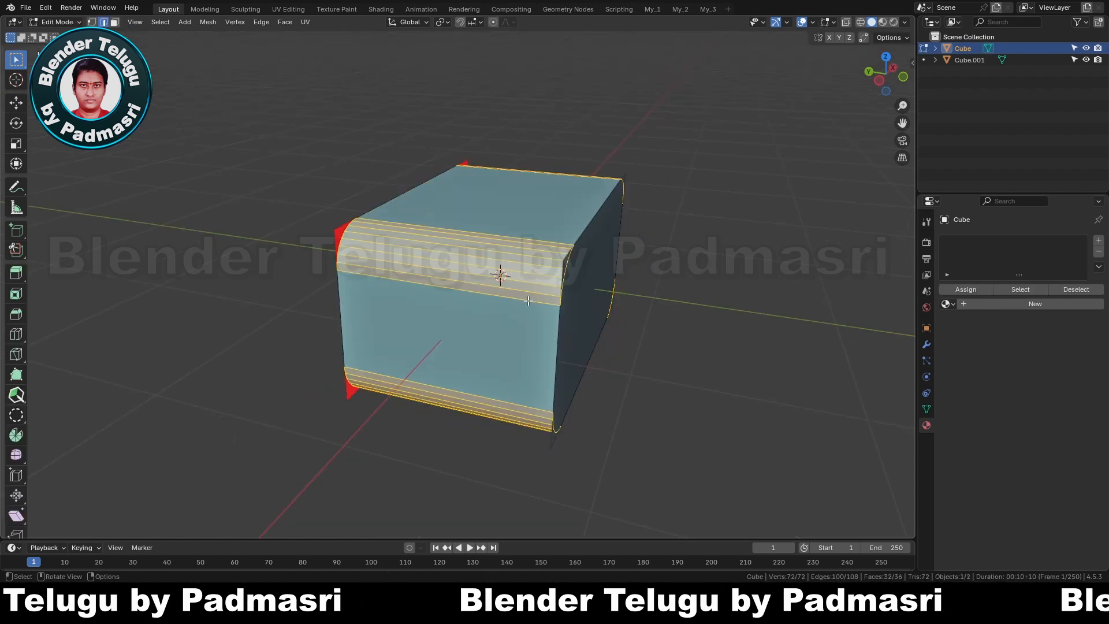
# Thicken the shell by extruding all its faces along their normals by about 12.2 cm.
pyautogui.press('a')
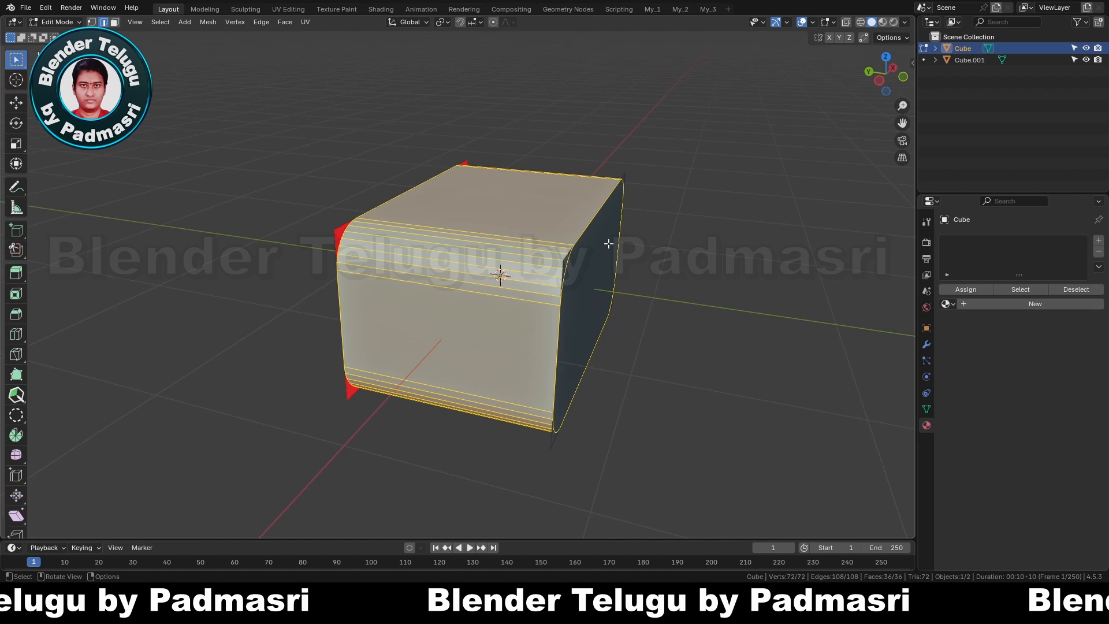
pyautogui.moveTo(608, 244); pyautogui.dragTo(612, 268, button='middle')
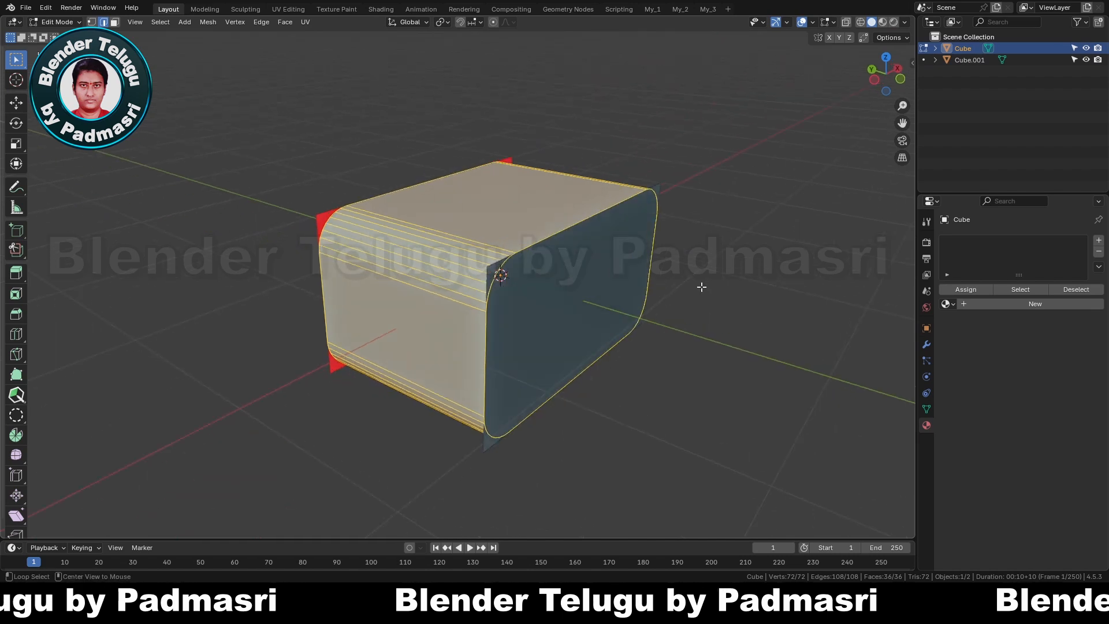
pyautogui.hotkey('alt', 'e')
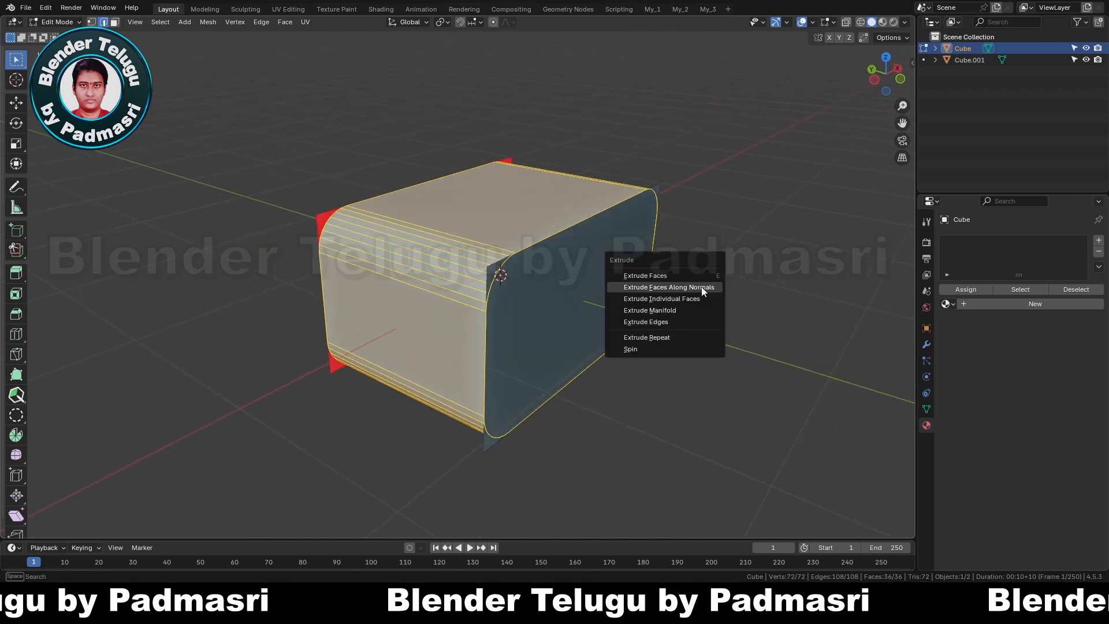
pyautogui.click(666, 288)
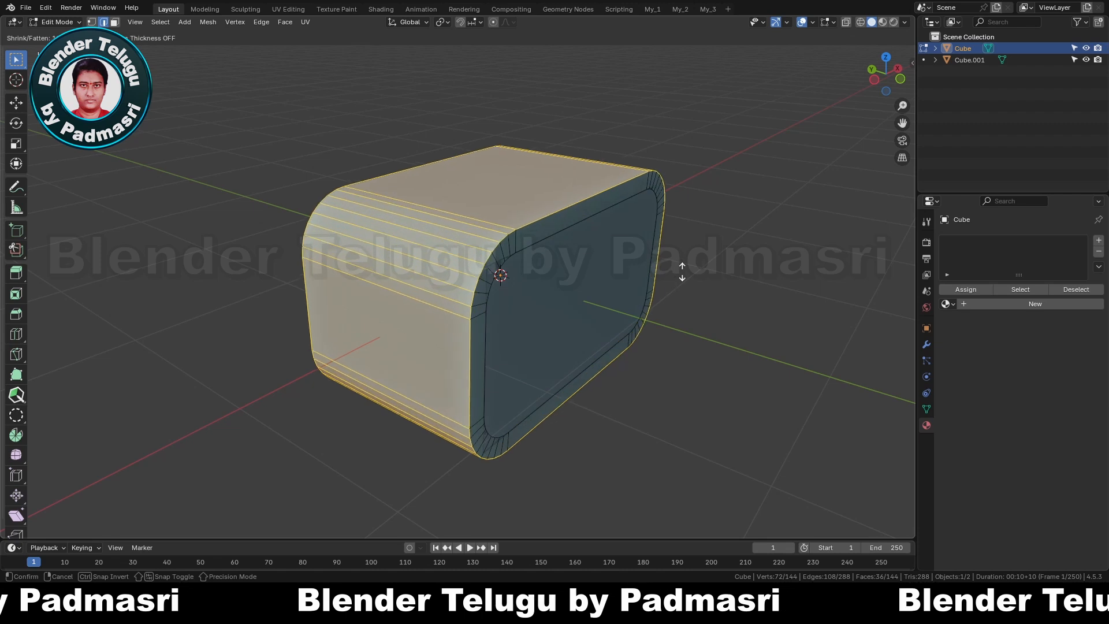
pyautogui.click(682, 271)
pyautogui.moveTo(668, 275); pyautogui.dragTo(654, 277, button='middle')
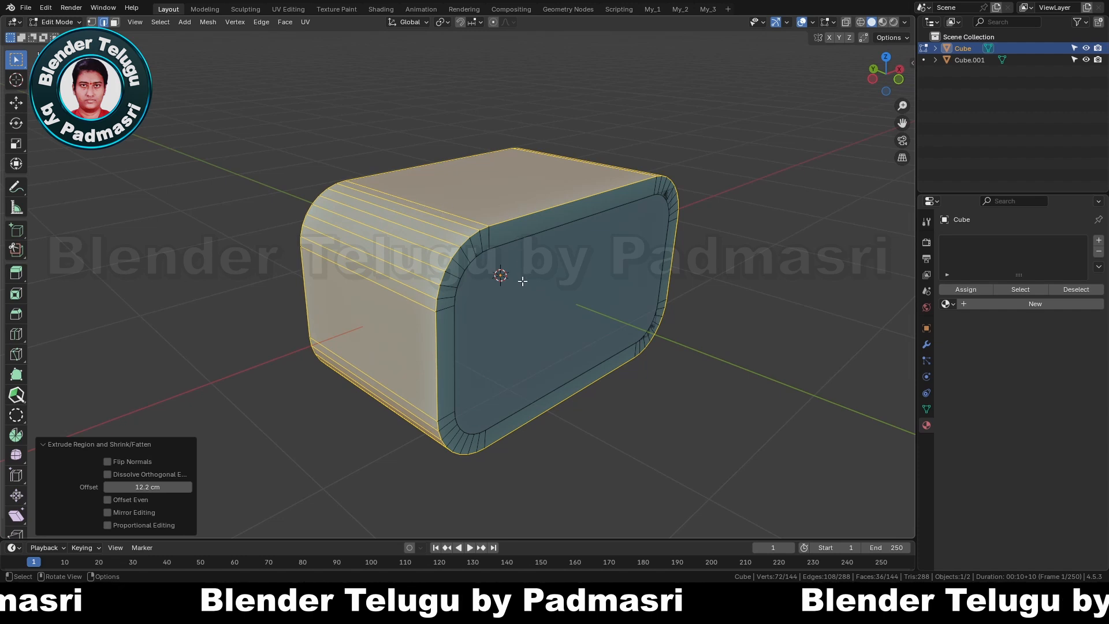
# Bevel the inner and outer boundary loops of the shell's front and back rims by about 3.2 cm.
pyautogui.moveTo(522, 280); pyautogui.dragTo(491, 260, button='middle')
pyautogui.press('3')
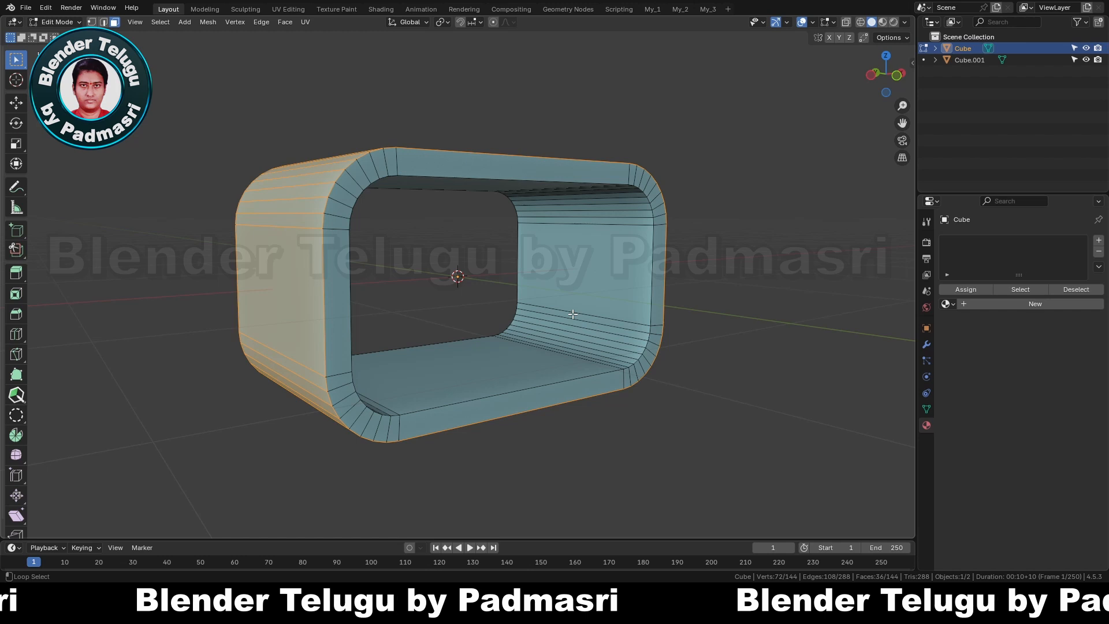
pyautogui.keyDown('alt'); pyautogui.keyDown('shift'); pyautogui.click(573, 313); pyautogui.keyUp('shift'); pyautogui.keyUp('alt')
pyautogui.moveTo(442, 238); pyautogui.dragTo(440, 245, button='middle')
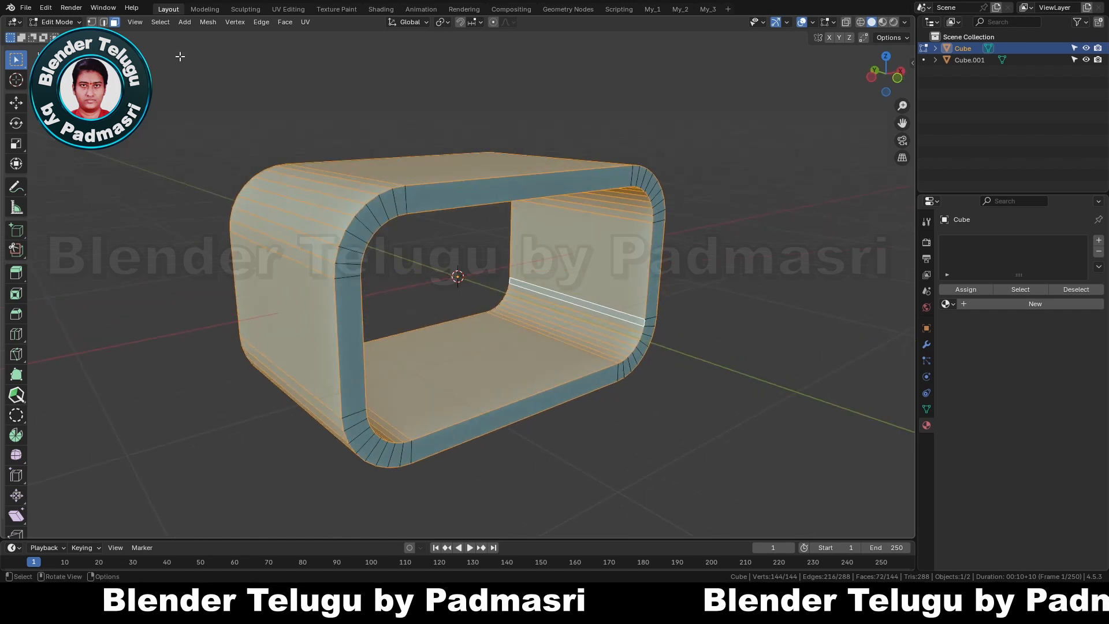
pyautogui.click(164, 26)
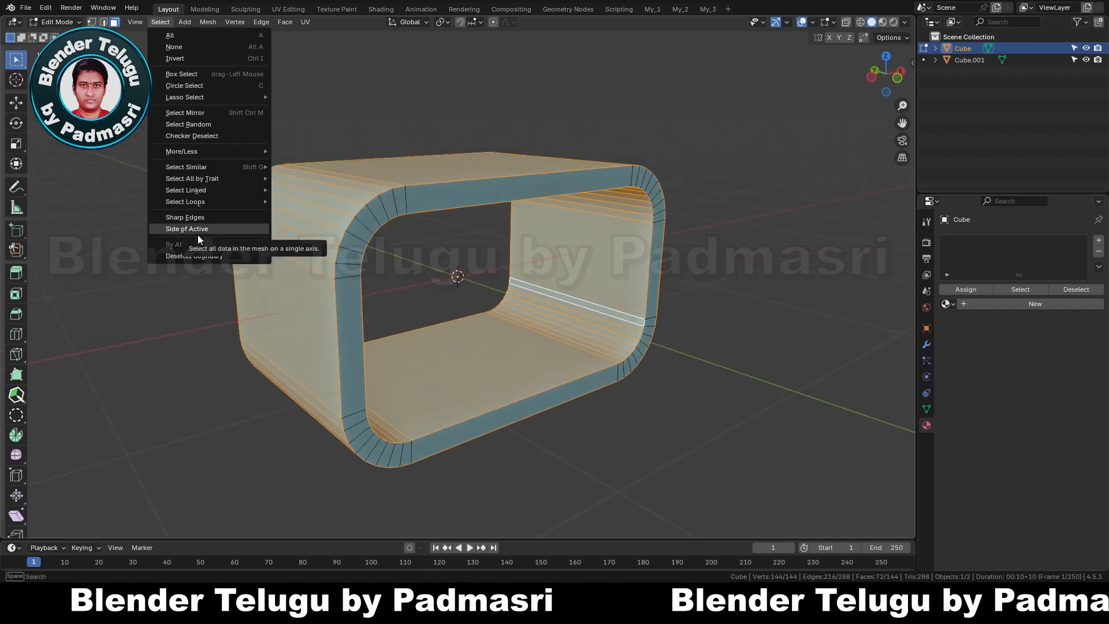
pyautogui.moveTo(188, 201)
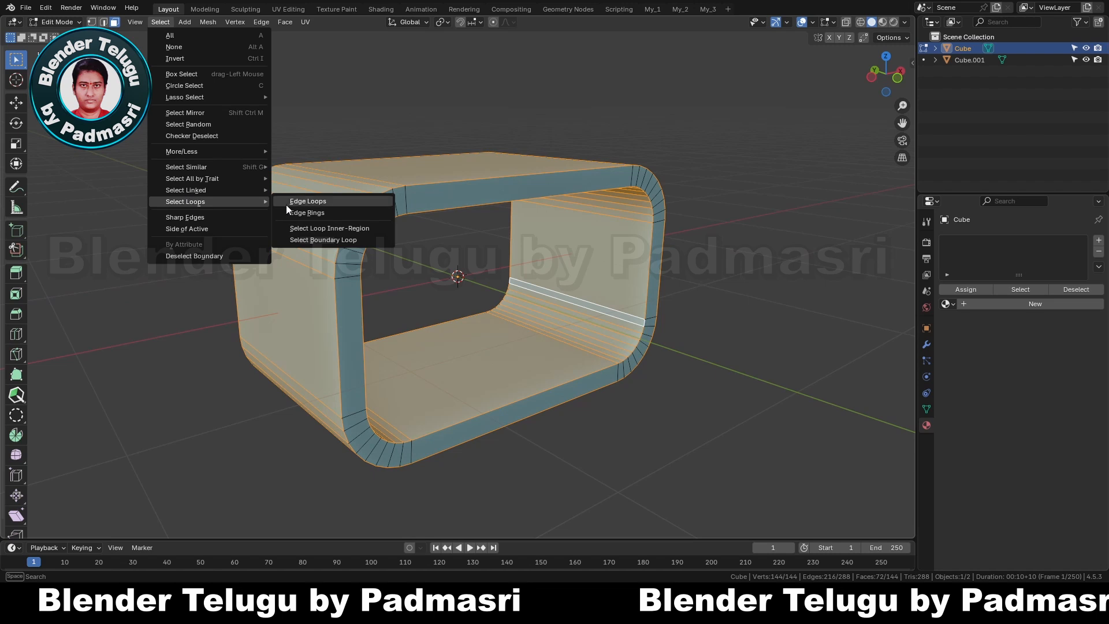
pyautogui.click(303, 239)
pyautogui.moveTo(456, 259); pyautogui.dragTo(515, 274, button='middle')
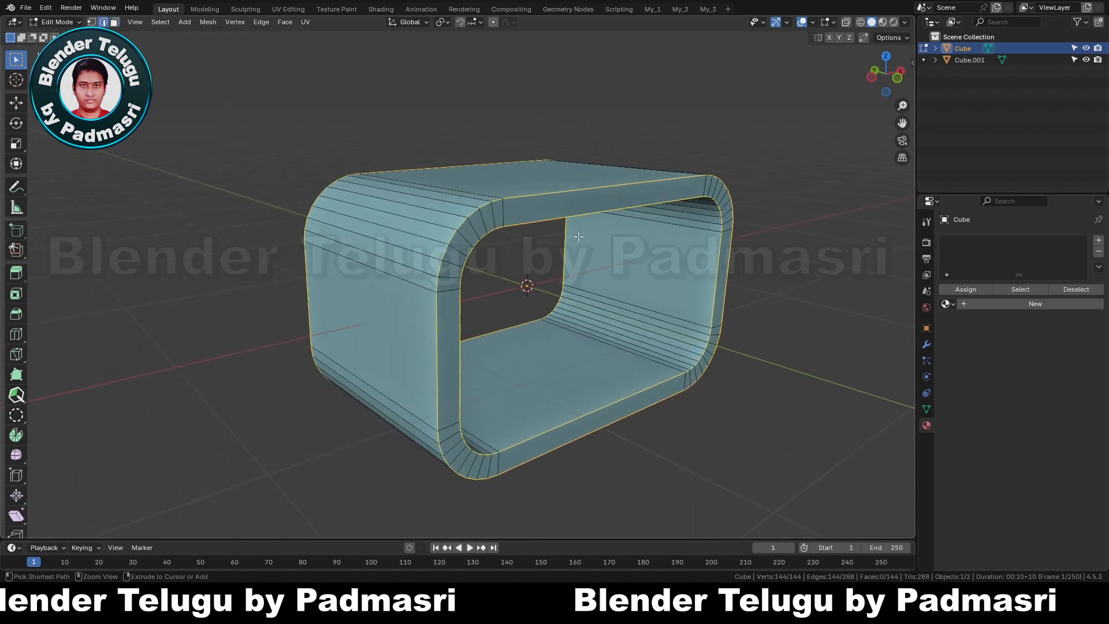
pyautogui.hotkey('ctrl', 'b')
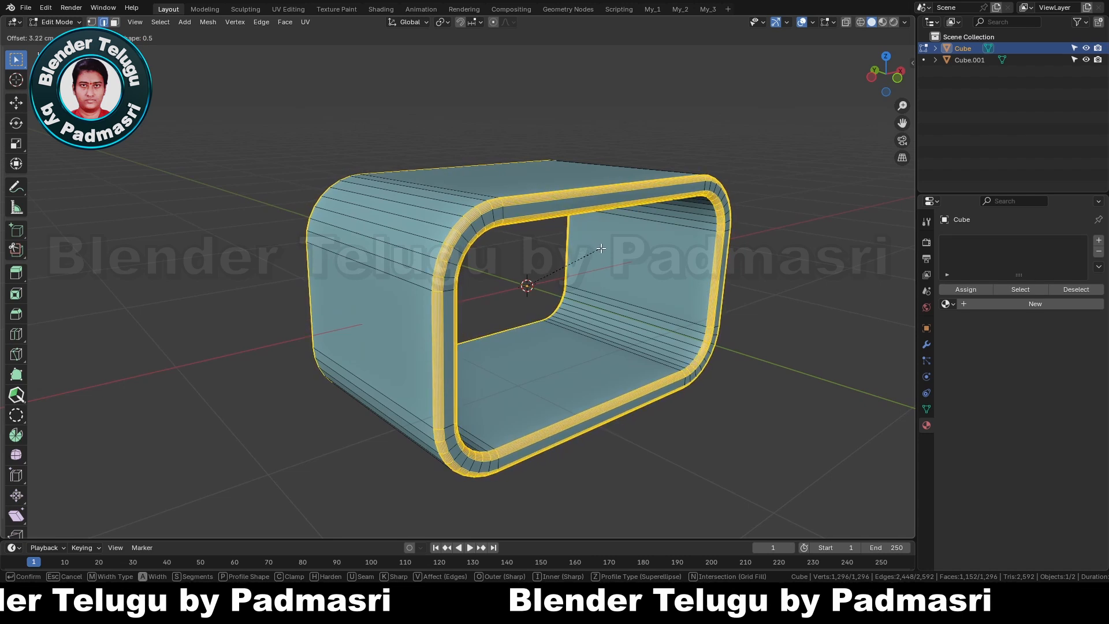
pyautogui.click(601, 248)
# Return to Object Mode and apply Shade Smooth to the shell.
pyautogui.press('Tab')
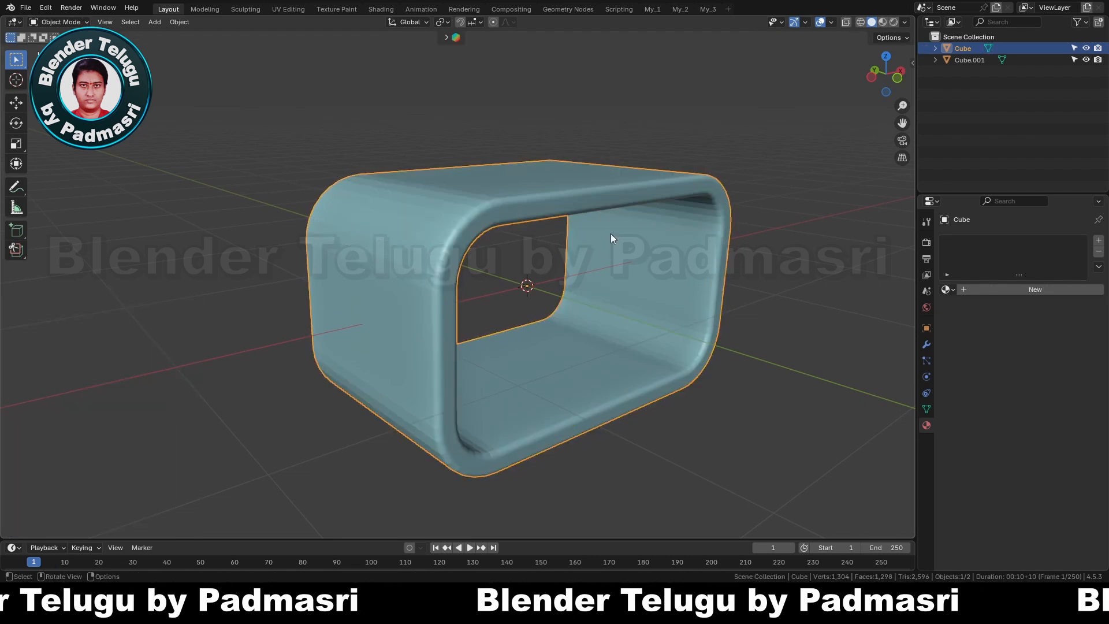
pyautogui.rightClick(629, 194)
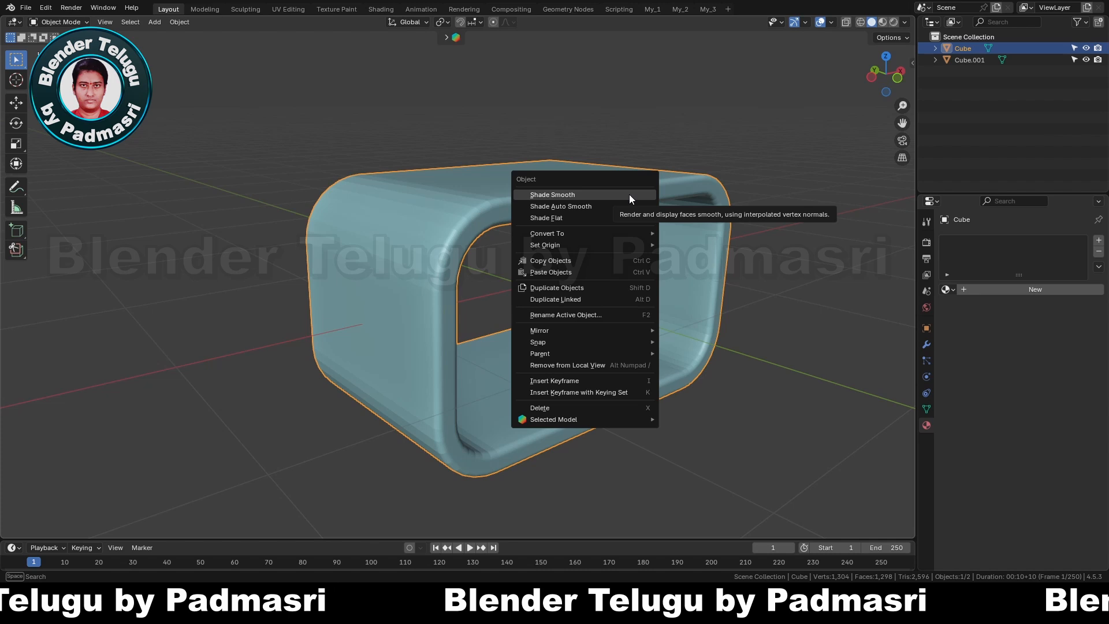
pyautogui.click(629, 194)
pyautogui.moveTo(614, 254)
pyautogui.mouseDown(button='middle')
pyautogui.moveTo(583, 232)
pyautogui.moveTo(598, 258)
pyautogui.mouseUp(button='middle')
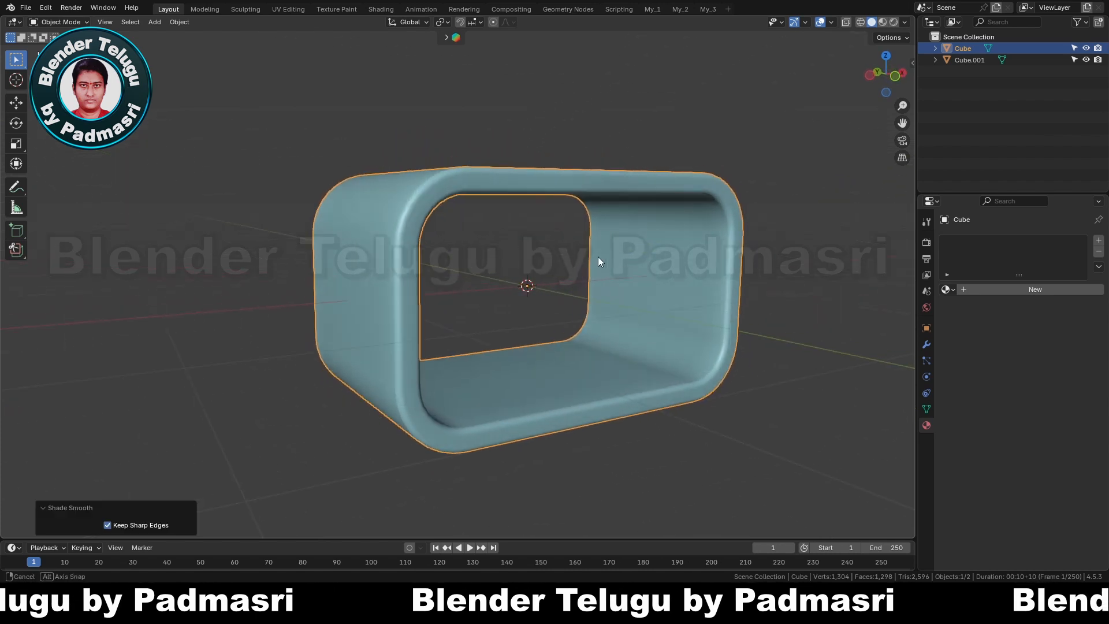
# Leave local view and move the separated front face about 7.38 cm along Y into the shell's opening.
pyautogui.press('/')
pyautogui.click(526, 318)
pyautogui.press('Tab')
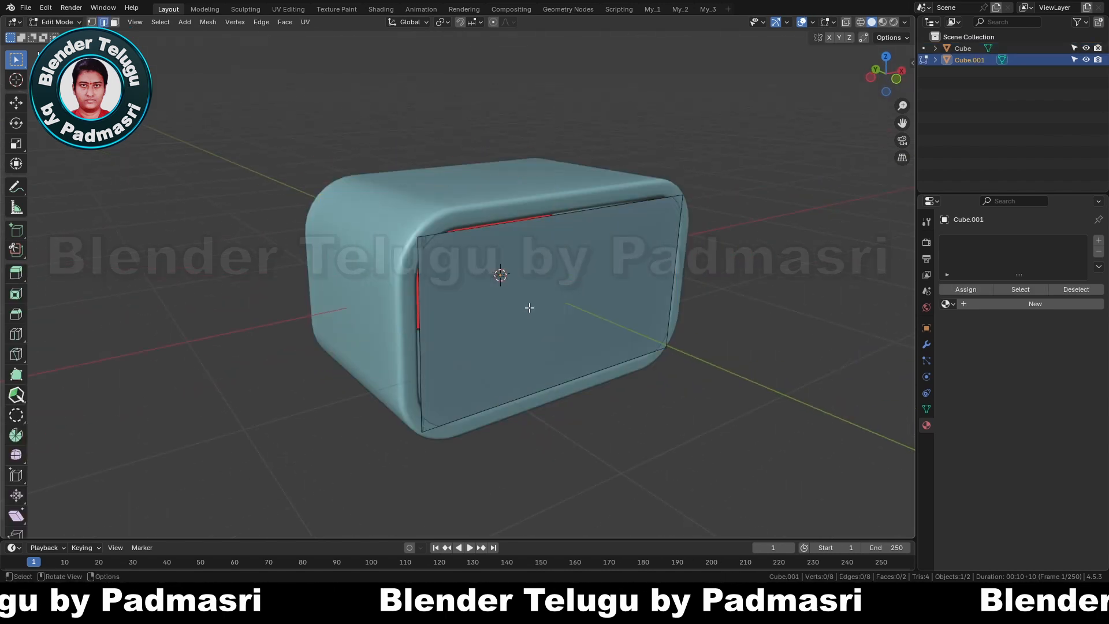
pyautogui.press('3')
pyautogui.click(532, 305)
pyautogui.press('g')
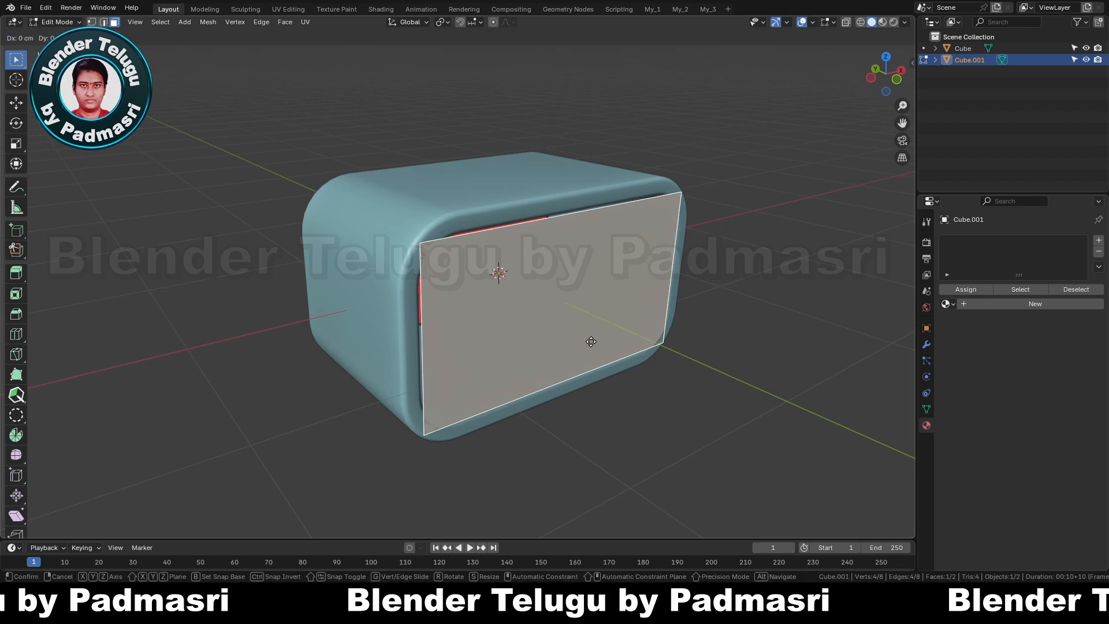
pyautogui.press('y')
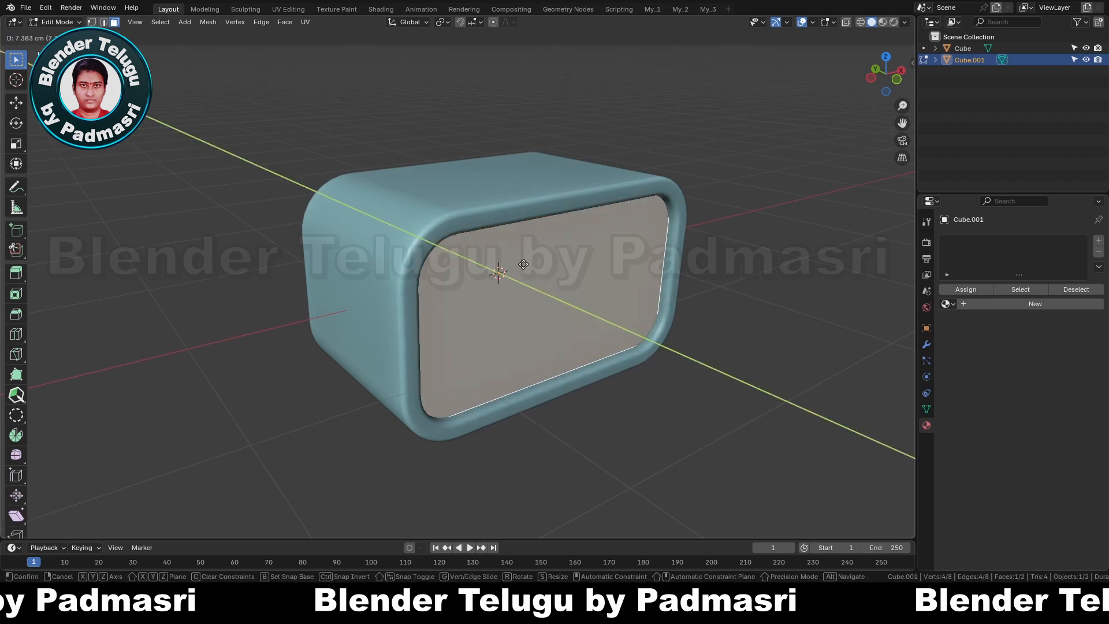
pyautogui.click(554, 323)
# Scale the front face uniformly by about 1.072 and along X by about 0.920.
pyautogui.moveTo(554, 323); pyautogui.dragTo(536, 301, button='middle')
pyautogui.press('s')
pyautogui.press('x')
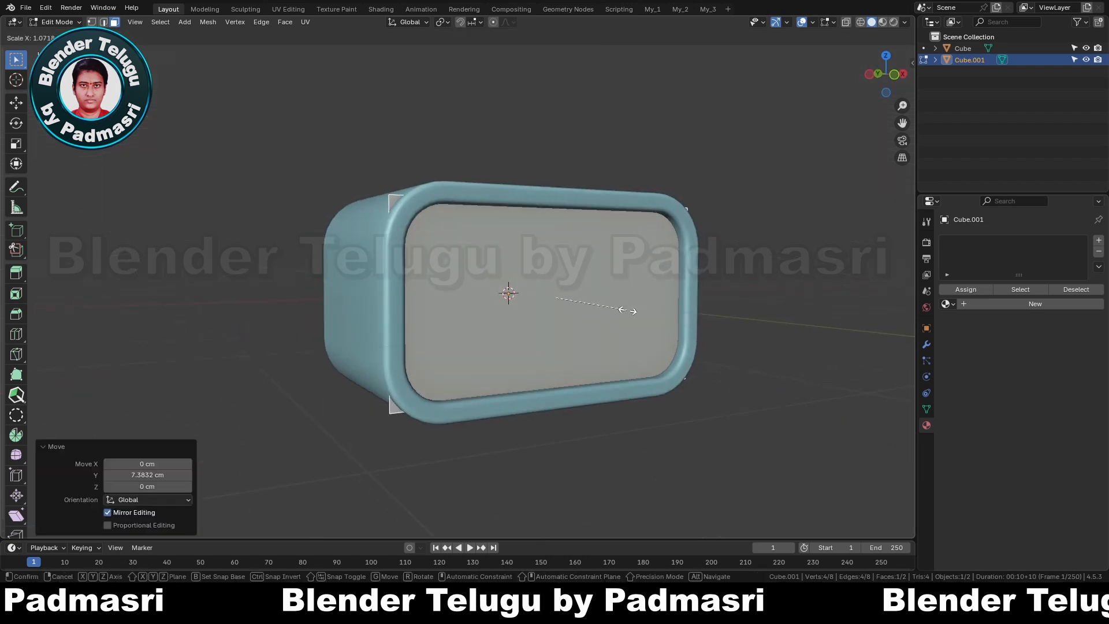
pyautogui.click(628, 311)
pyautogui.moveTo(628, 311); pyautogui.dragTo(582, 315, button='middle')
pyautogui.press('s')
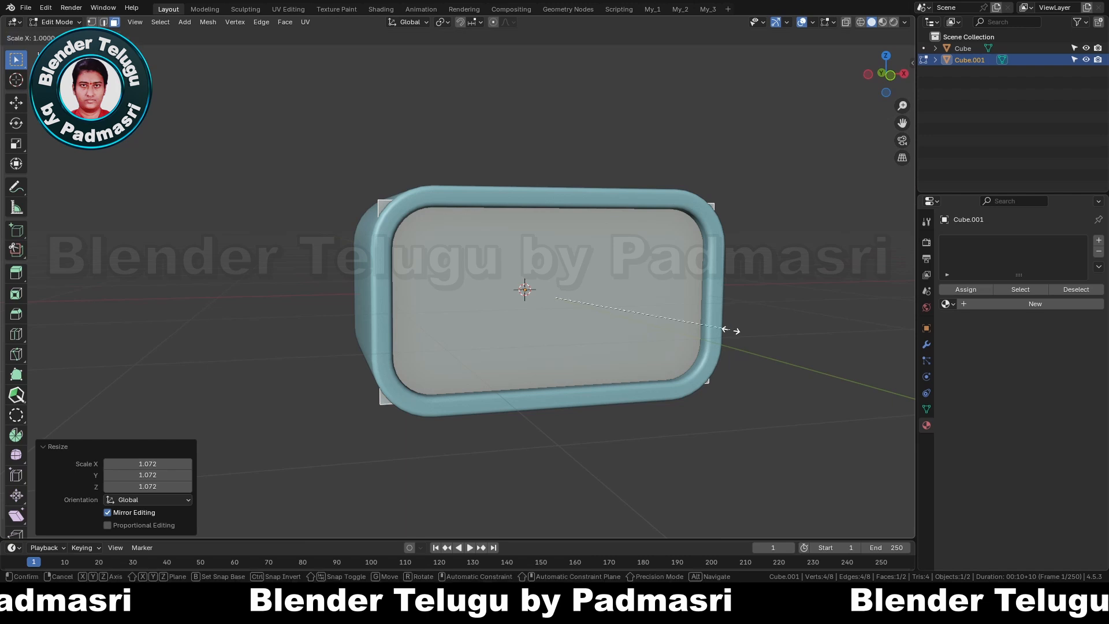
pyautogui.press('x')
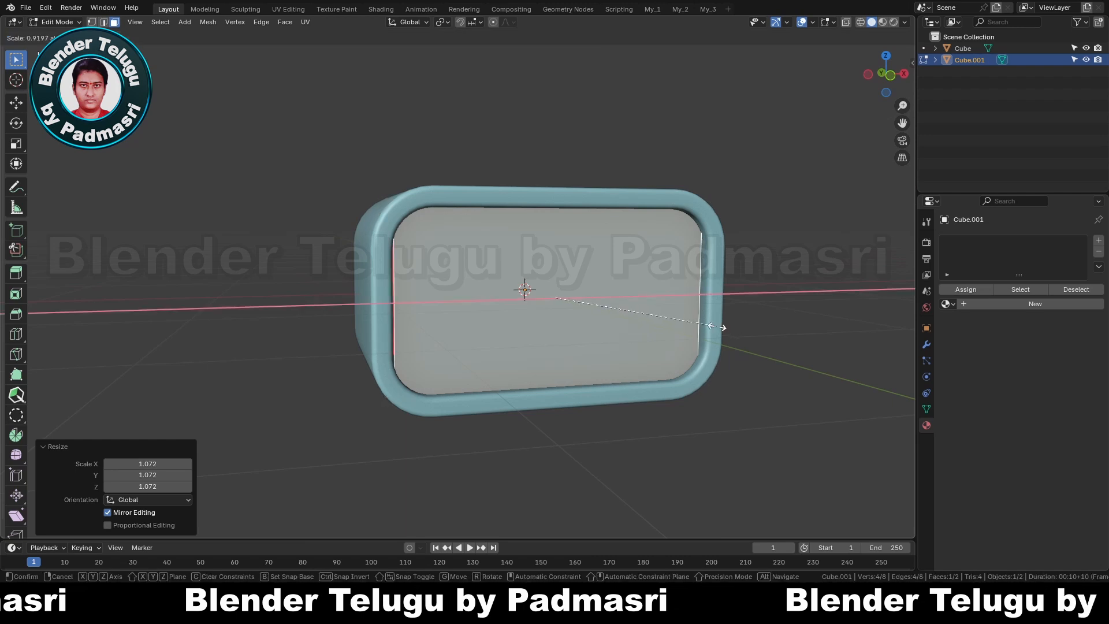
pyautogui.click(716, 326)
# Fit the front face to the opening by scaling it about 0.946 along Z and about 1.018 along X.
pyautogui.press('s')
pyautogui.press('y')
pyautogui.press('z')
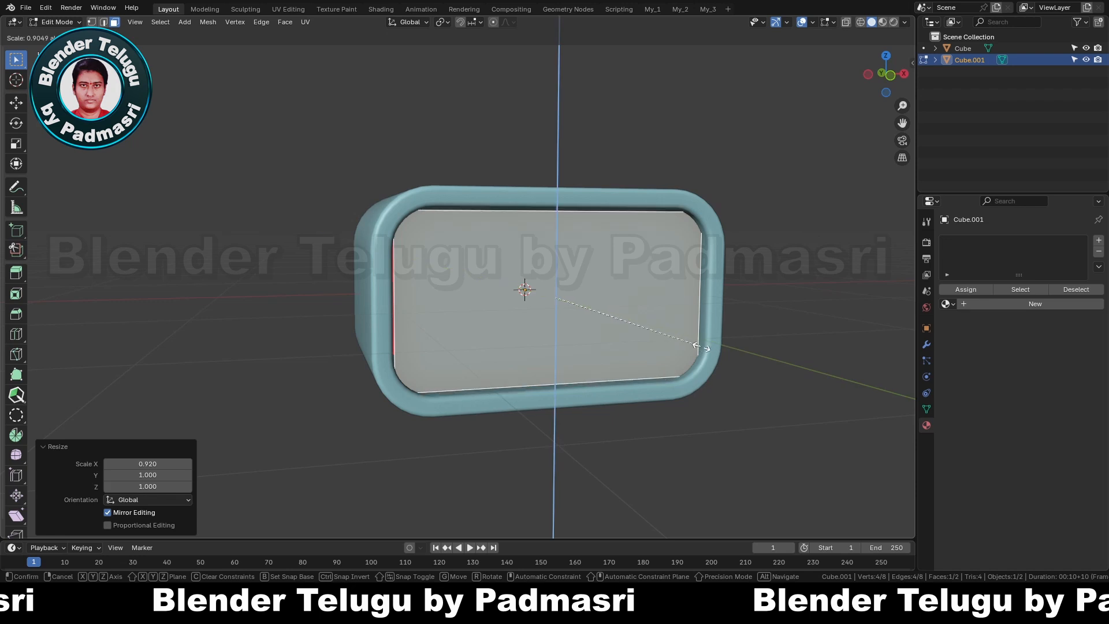
pyautogui.click(704, 349)
pyautogui.press('s')
pyautogui.press('x')
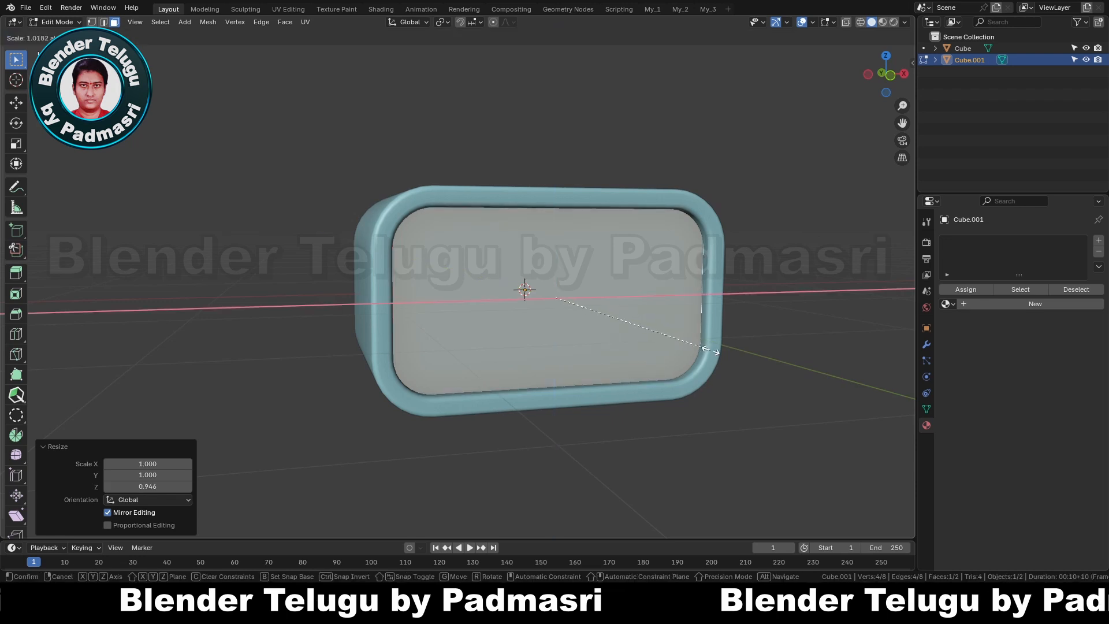
pyautogui.click(706, 350)
# Move the separated back face about -5.01 cm along Y into the shell's rear opening.
pyautogui.moveTo(706, 350); pyautogui.dragTo(594, 334, button='middle')
pyautogui.click(502, 333)
pyautogui.moveTo(501, 332); pyautogui.dragTo(590, 364, button='middle')
pyautogui.press('g')
pyautogui.press('y')
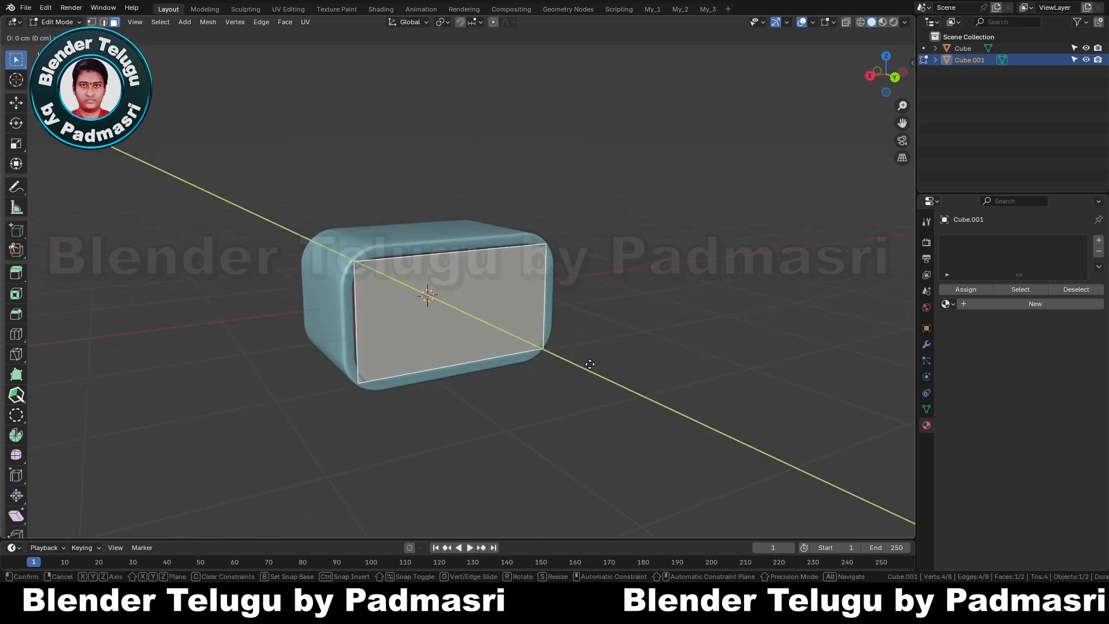
pyautogui.click(564, 349)
pyautogui.scroll(5, 554, 343)
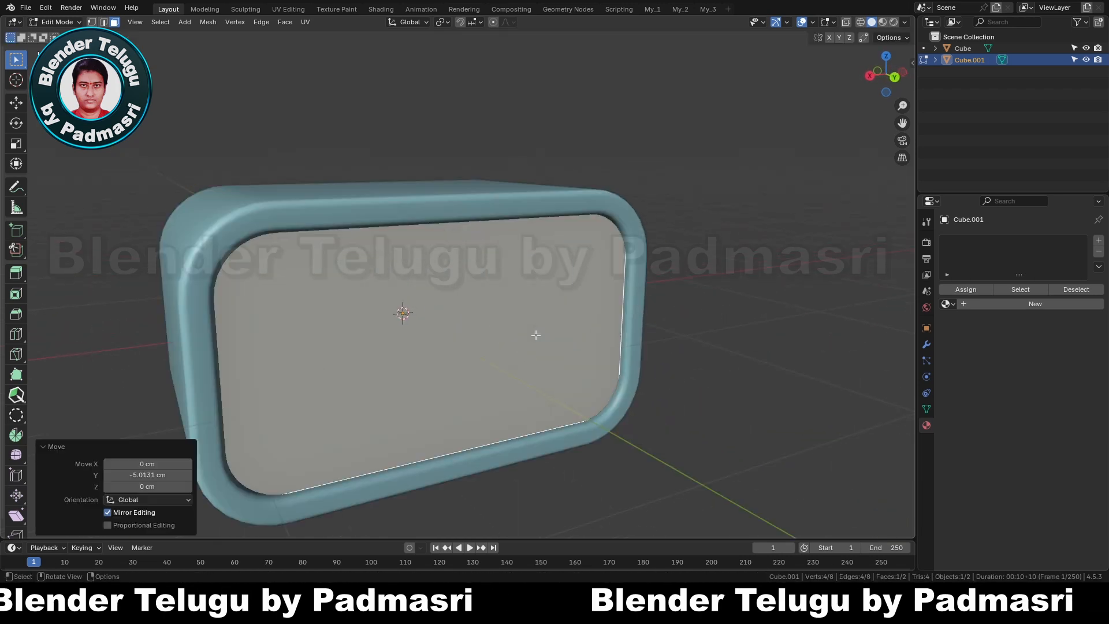
# Fit the back face to the rear opening by scaling it about 1.008 along X and about 1.012 along Z, then leave mesh editing.
pyautogui.moveTo(536, 335); pyautogui.dragTo(540, 336, button='middle')
pyautogui.press('s')
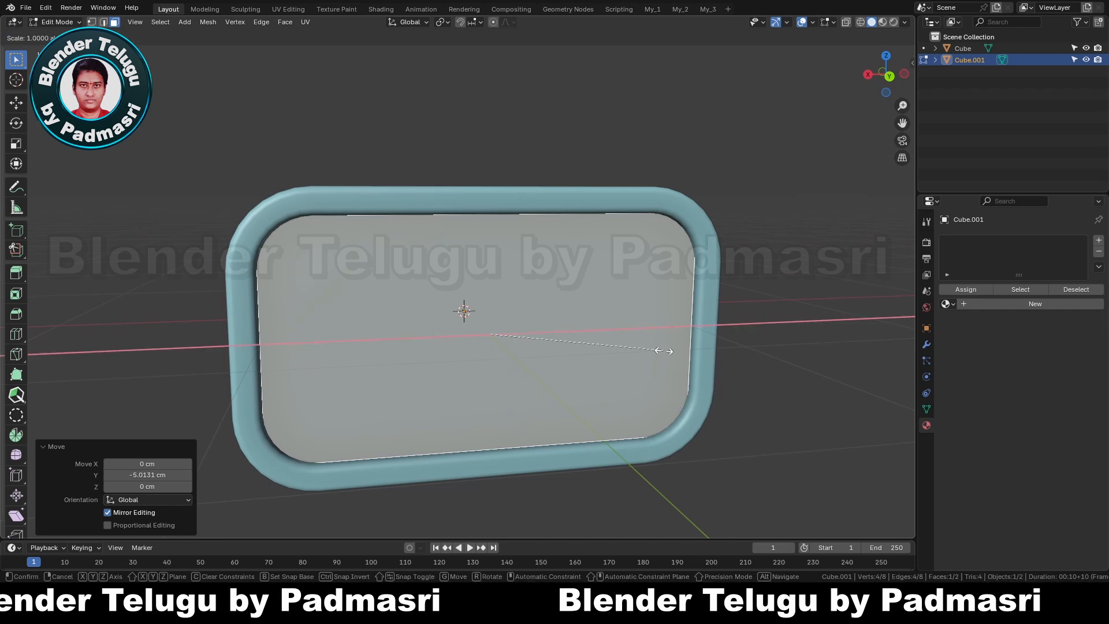
pyautogui.click(671, 351)
pyautogui.press('s')
pyautogui.press('z')
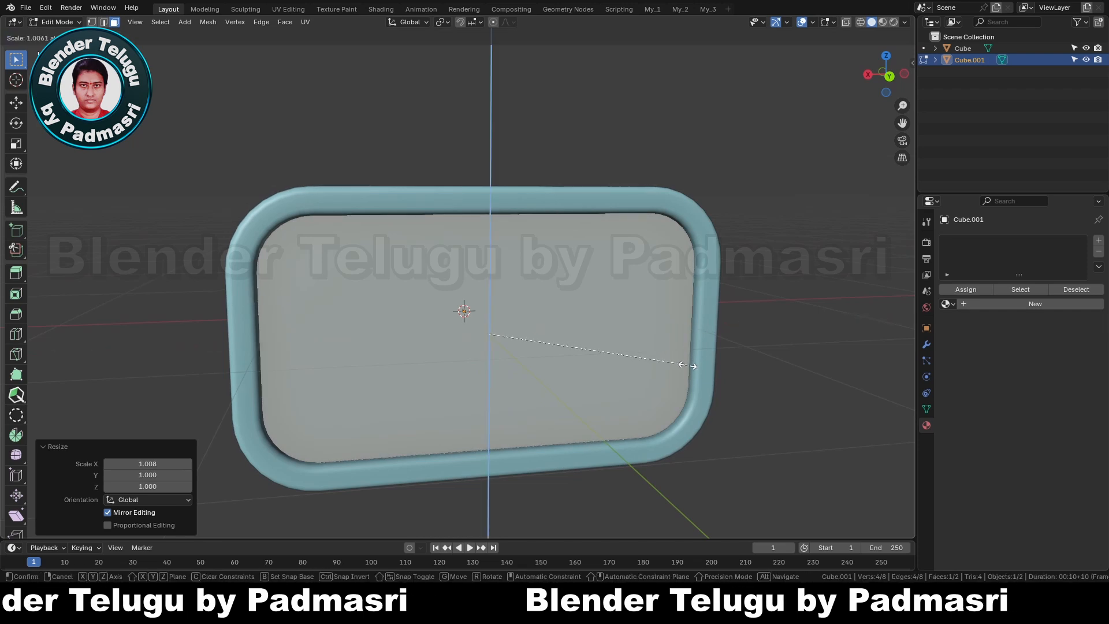
pyautogui.click(703, 376)
pyautogui.scroll(-6, 703, 369)
pyautogui.moveTo(703, 369); pyautogui.dragTo(446, 352, button='middle')
pyautogui.scroll(8, 465, 321)
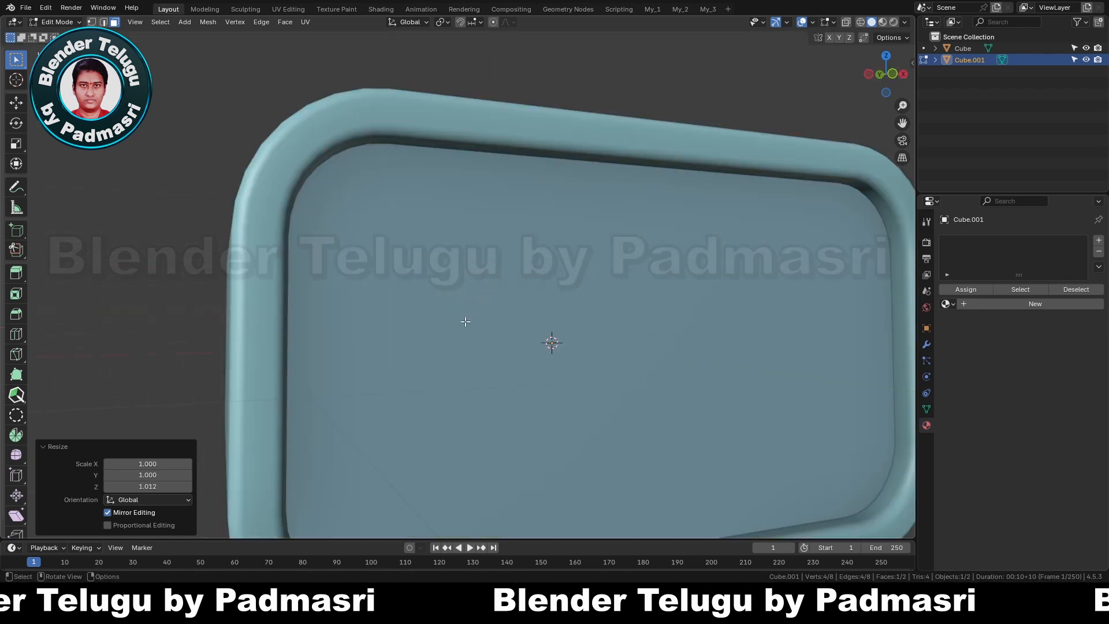
pyautogui.scroll(-6, 521, 322)
pyautogui.press('Tab')
pyautogui.moveTo(525, 325); pyautogui.dragTo(525, 346, button='middle')
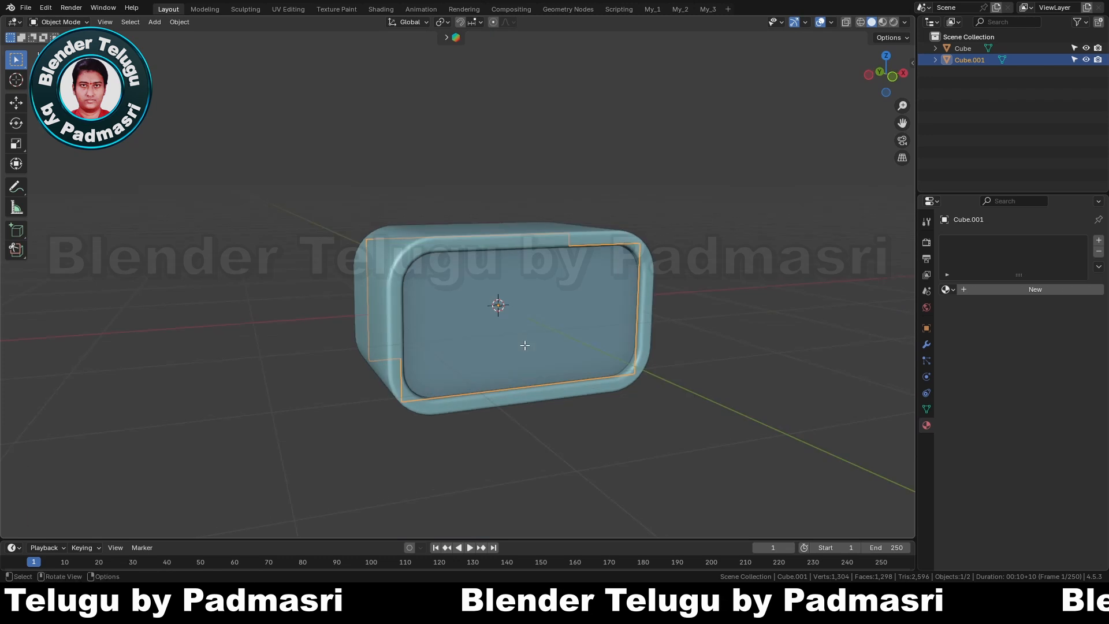
# Add a horizontal loop cut across the front panel and move it about -14.42 cm along Z.
pyautogui.press('Tab')
pyautogui.scroll(2, 371, 351)
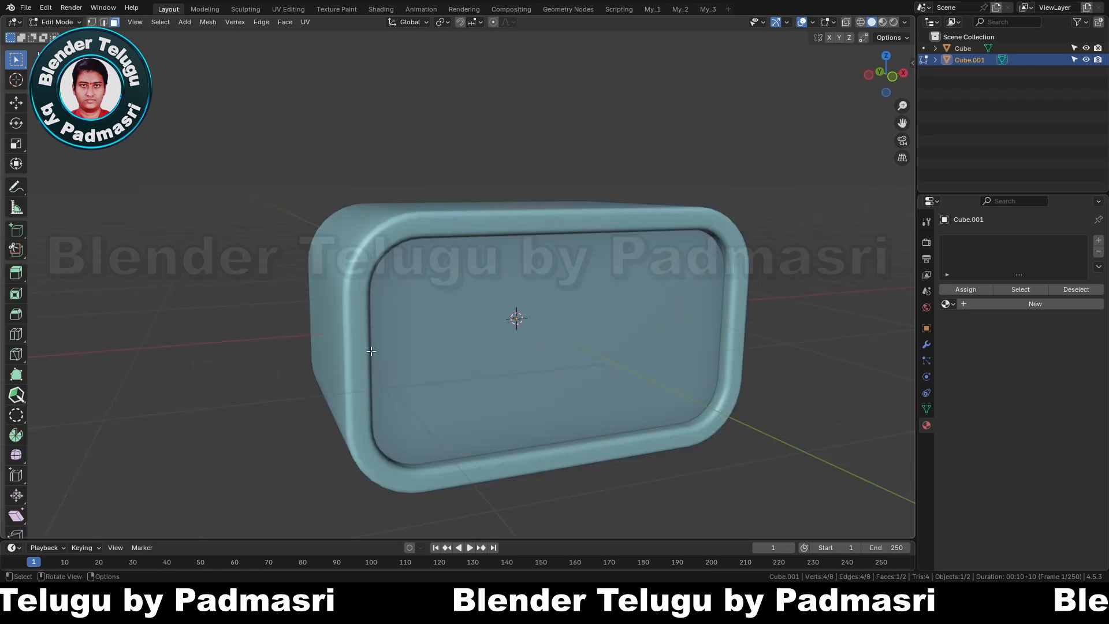
pyautogui.hotkey('ctrl', 'r')
pyautogui.click(709, 334)
pyautogui.rightClick(626, 364)
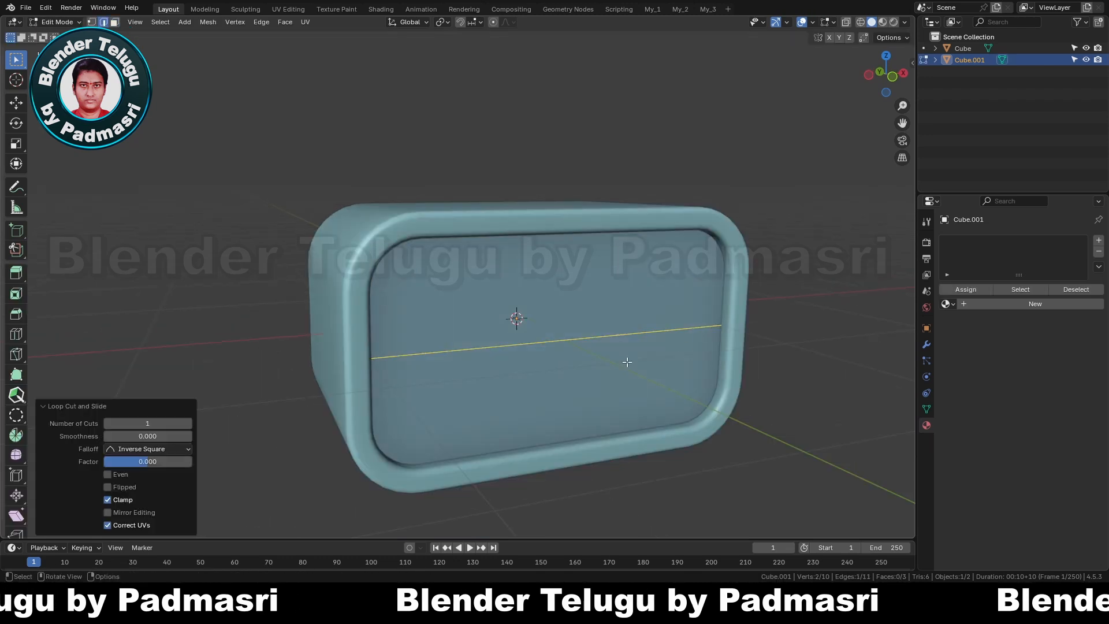
pyautogui.press('g')
pyautogui.press('z')
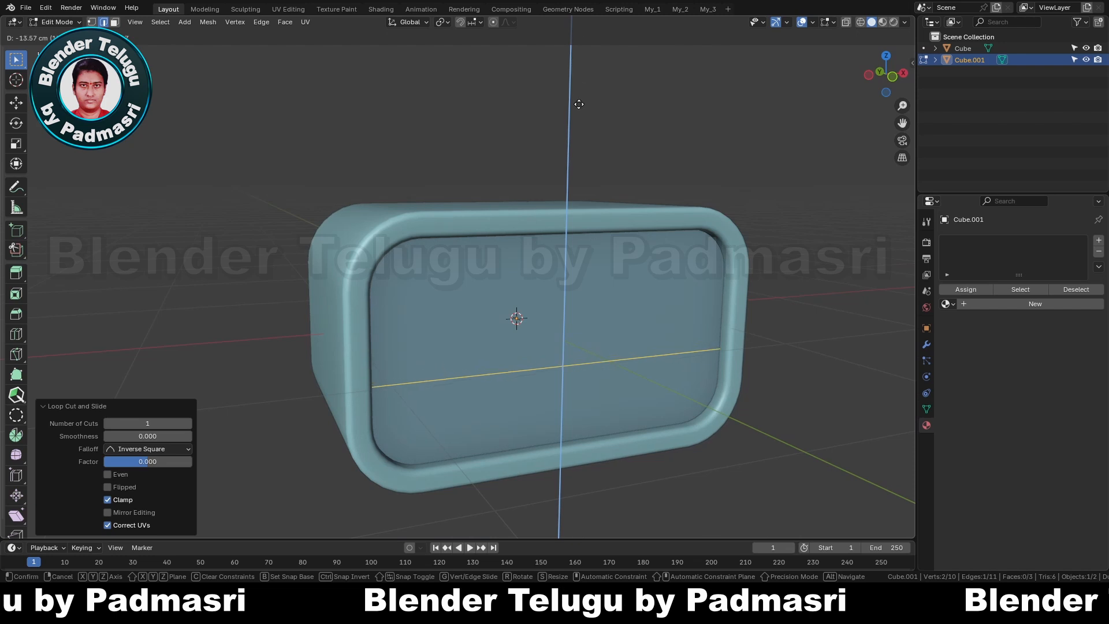
pyautogui.click(579, 117)
# Bevel the front panel's cut line with an offset of about 1.8 cm and move its middle edge about -0.876 cm along Y.
pyautogui.scroll(5, 629, 266)
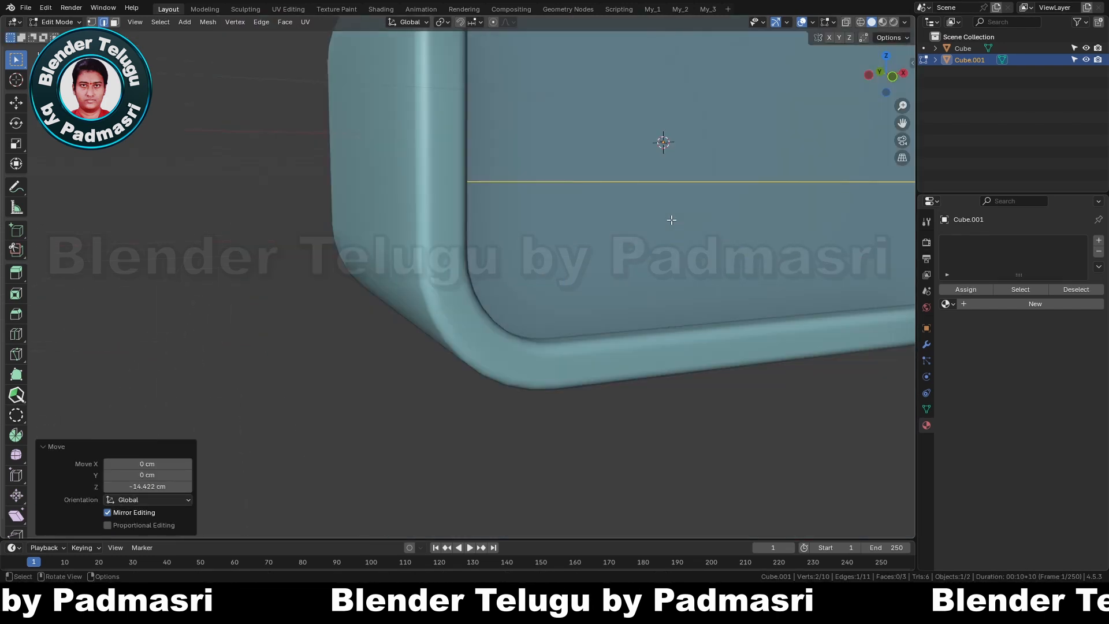
pyautogui.hotkey('ctrl', 'b')
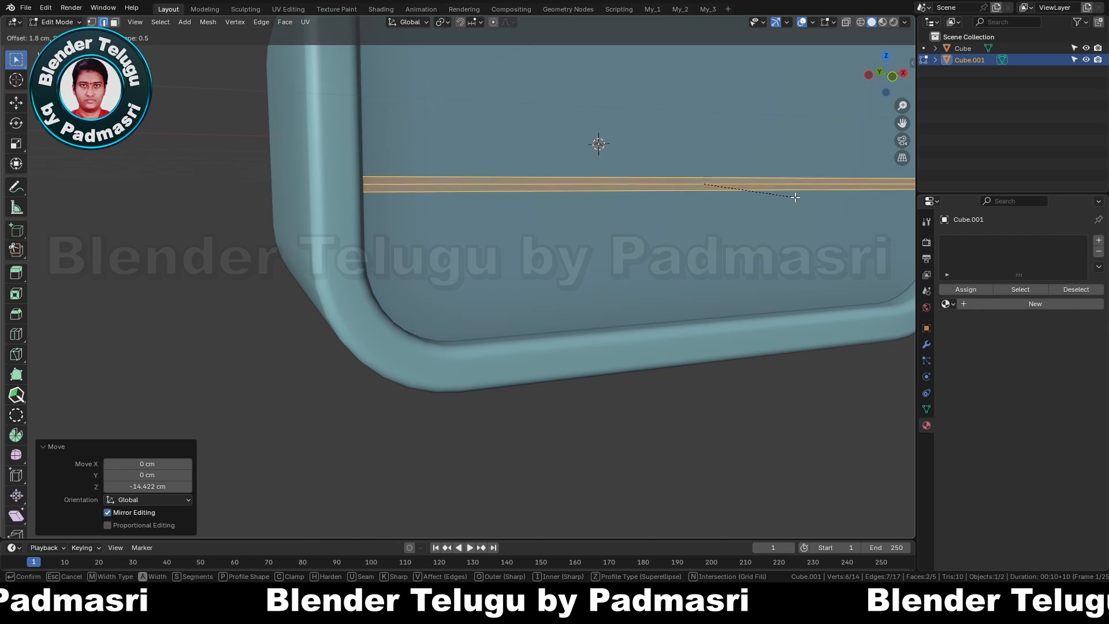
pyautogui.click(796, 197)
pyautogui.click(784, 183)
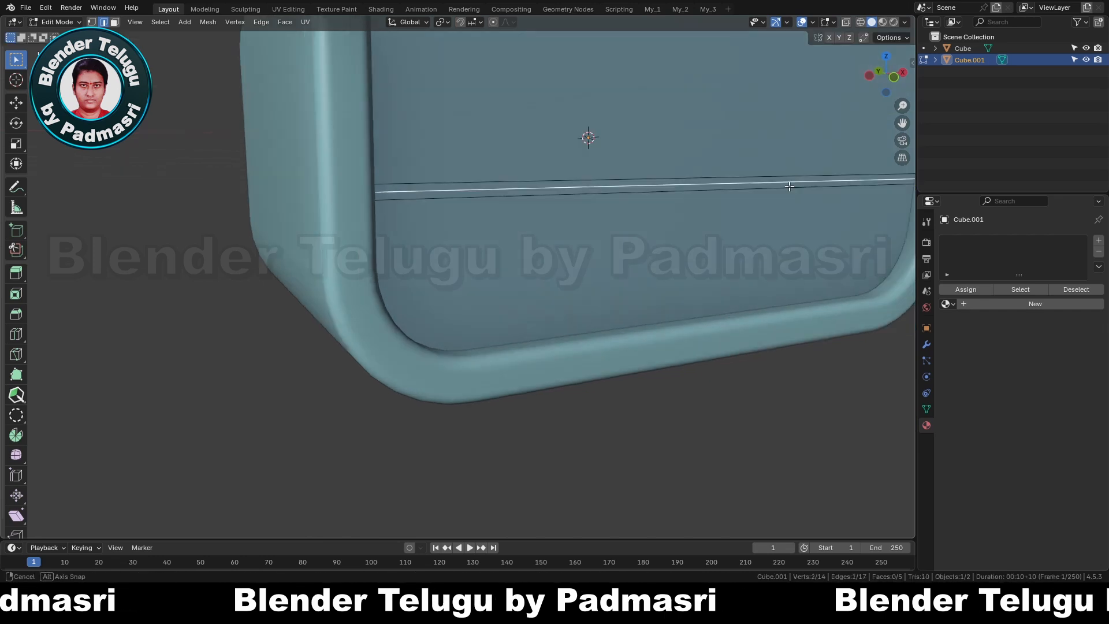
pyautogui.moveTo(787, 185); pyautogui.dragTo(751, 241, button='middle')
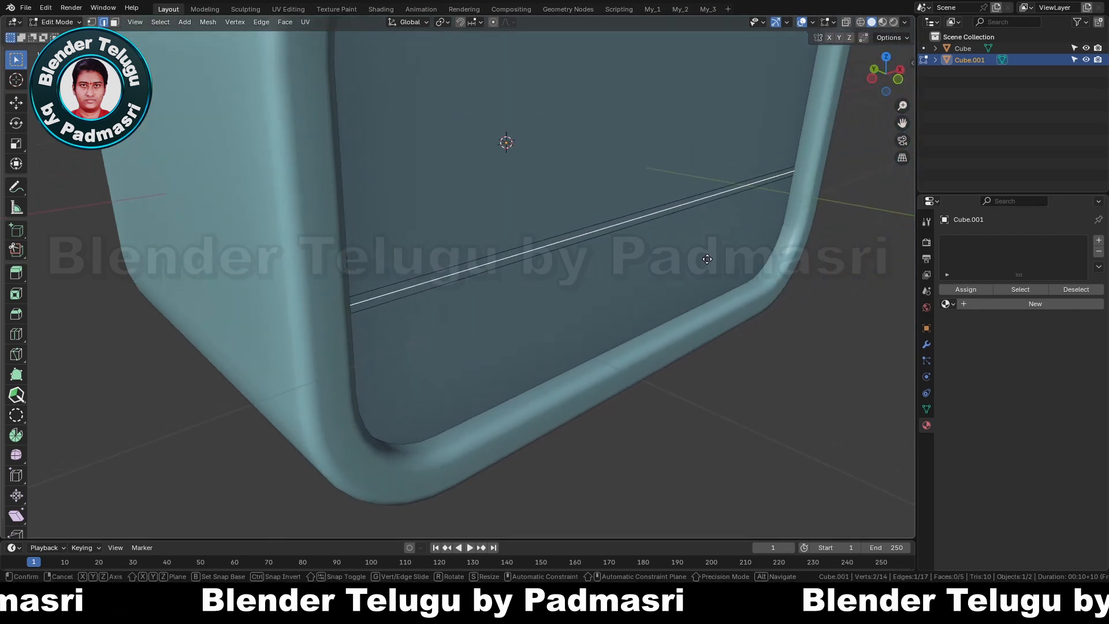
pyautogui.press('y')
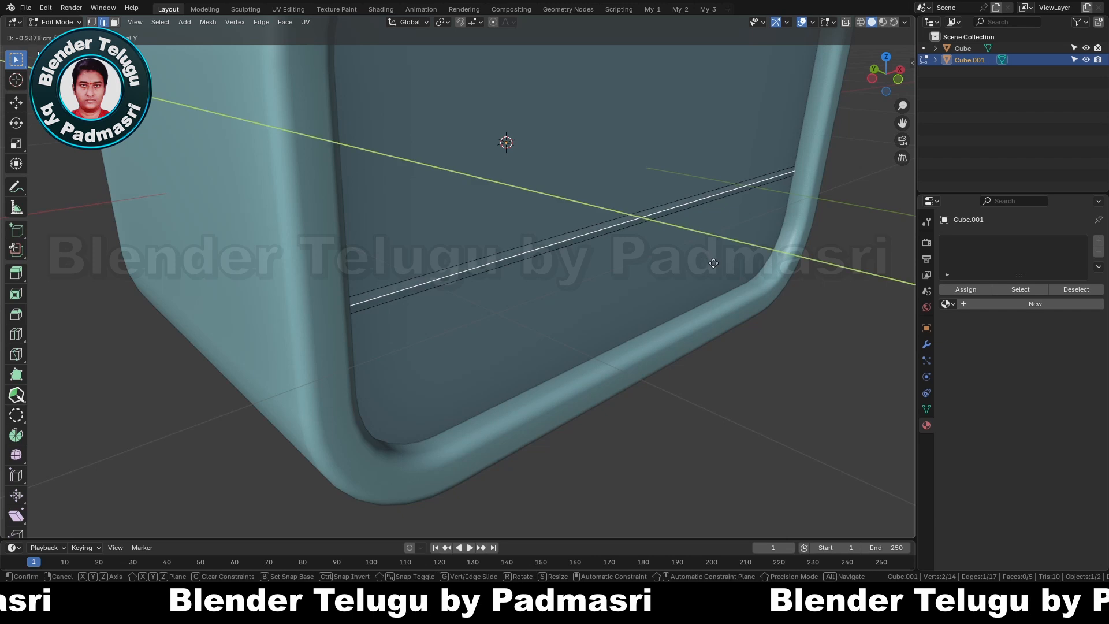
pyautogui.click(731, 271)
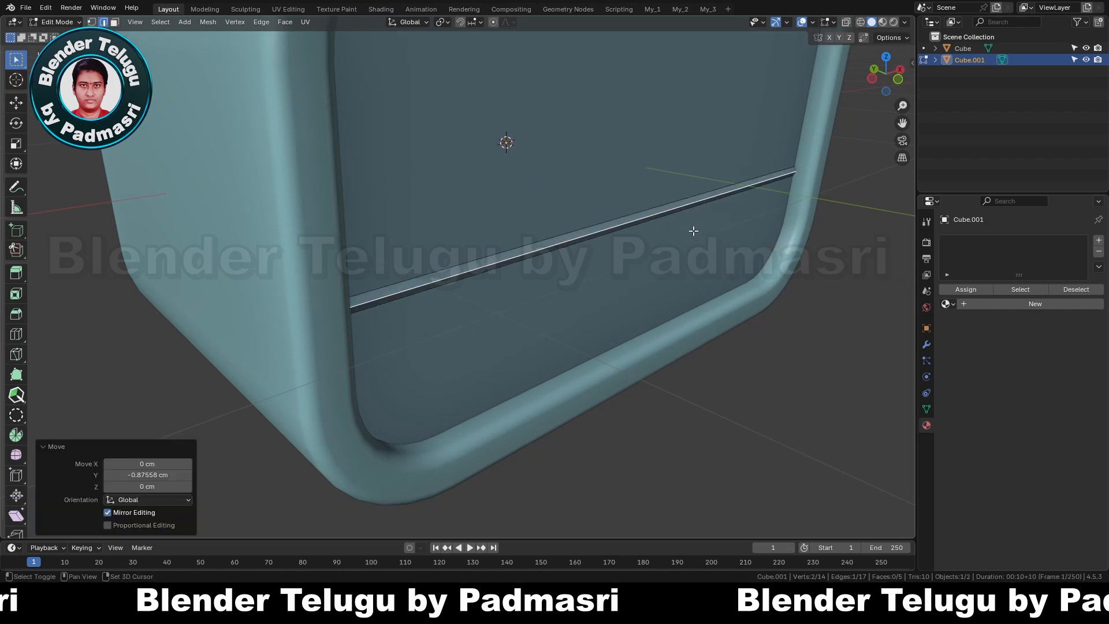
# Bevel the three edges of the front panel's horizontal ridge about 0.263 cm wide with 2 segments.
pyautogui.moveTo(645, 205); pyautogui.dragTo(667, 254)
pyautogui.moveTo(656, 250); pyautogui.dragTo(666, 232, button='middle')
pyautogui.scroll(3, 666, 231)
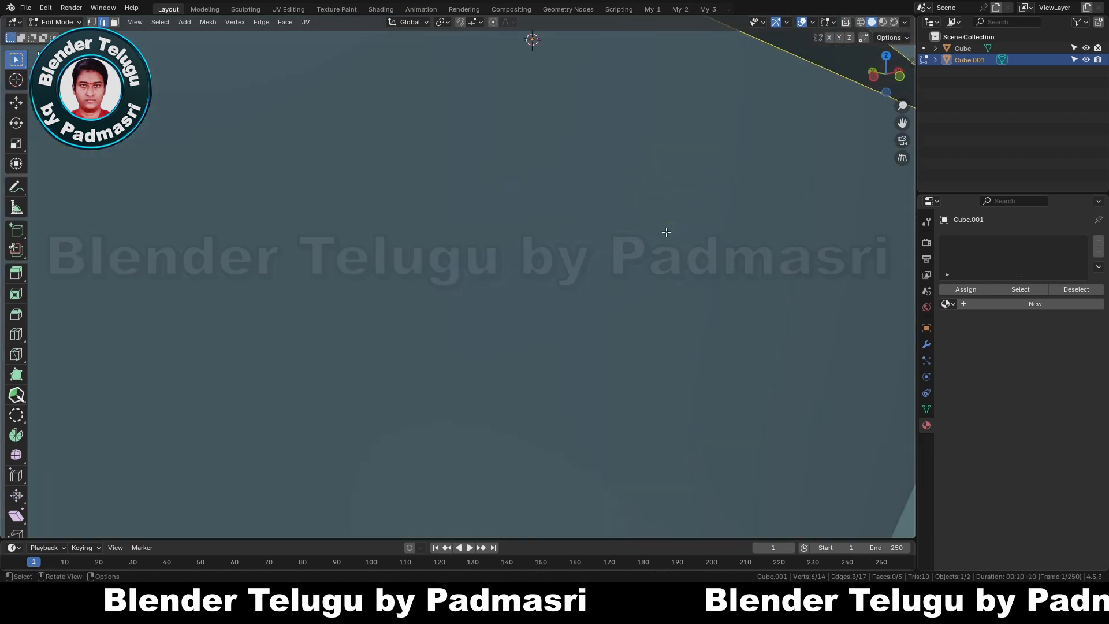
pyautogui.scroll(-3, 667, 232)
pyautogui.hotkey('ctrl', 'b')
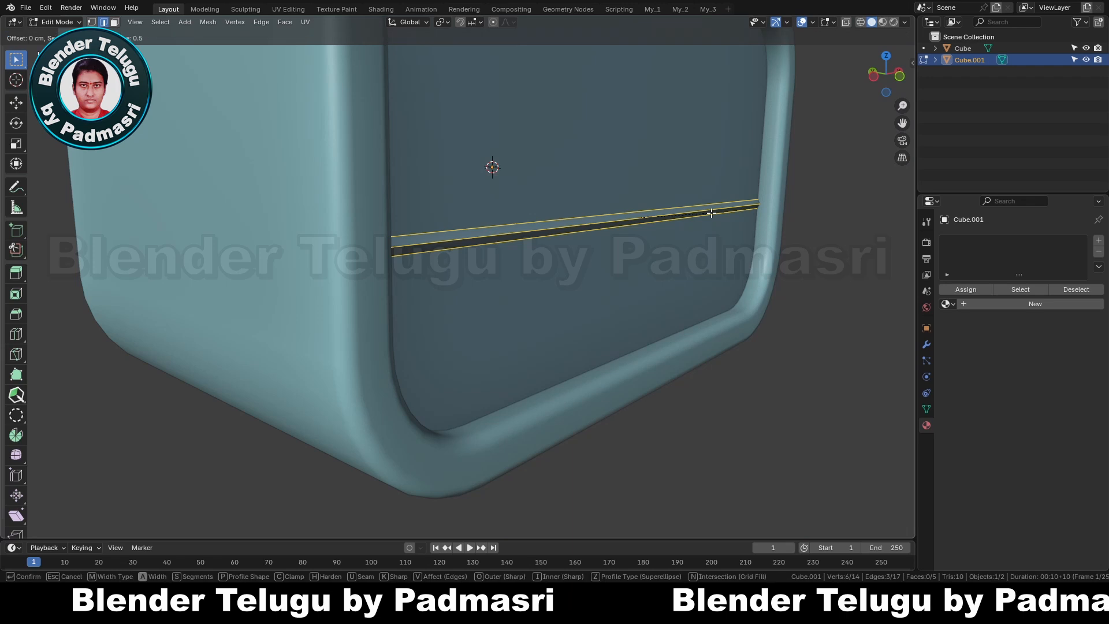
pyautogui.click(723, 219)
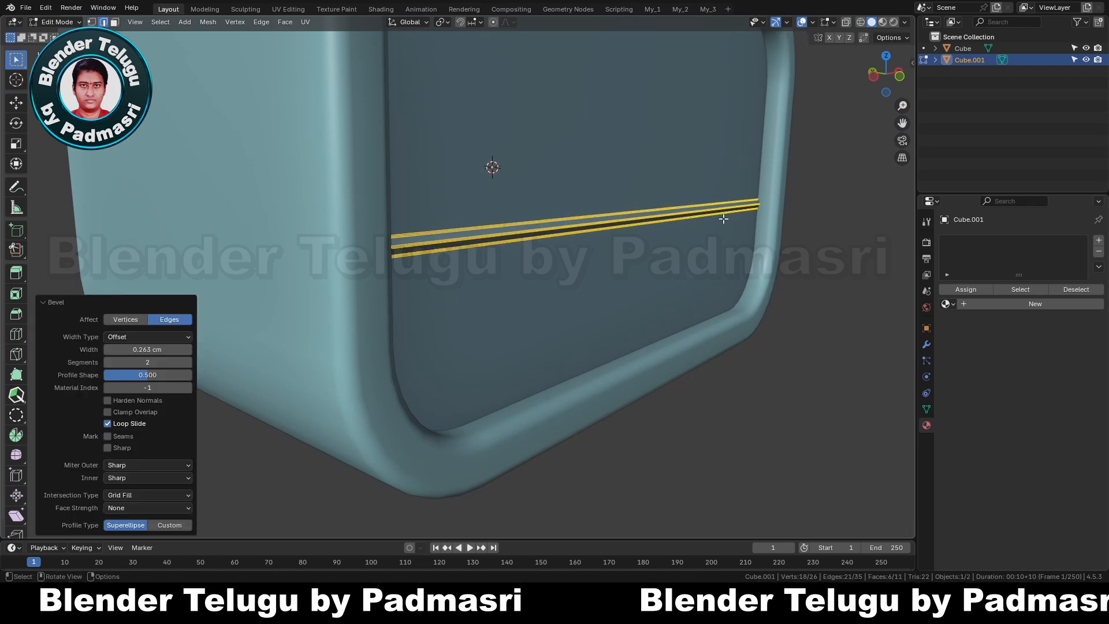
pyautogui.press('Tab')
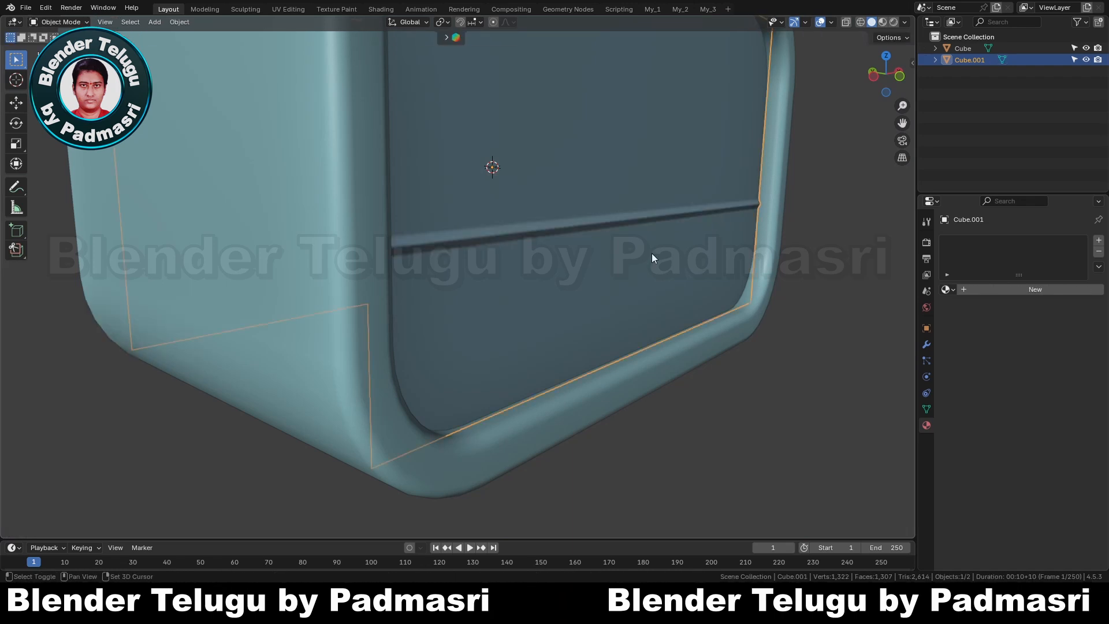
# Add a 32-vertex cylinder mesh and set its cap fill type to Triangle Fan.
pyautogui.hotkey('shift', 'a')
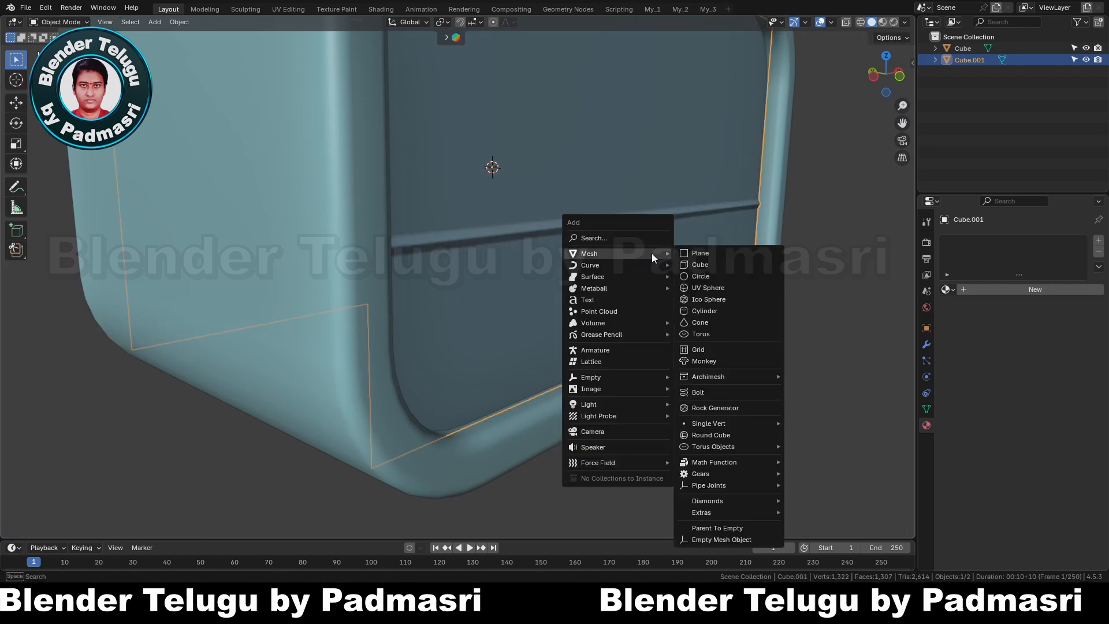
pyautogui.click(709, 313)
pyautogui.scroll(-10, 709, 309)
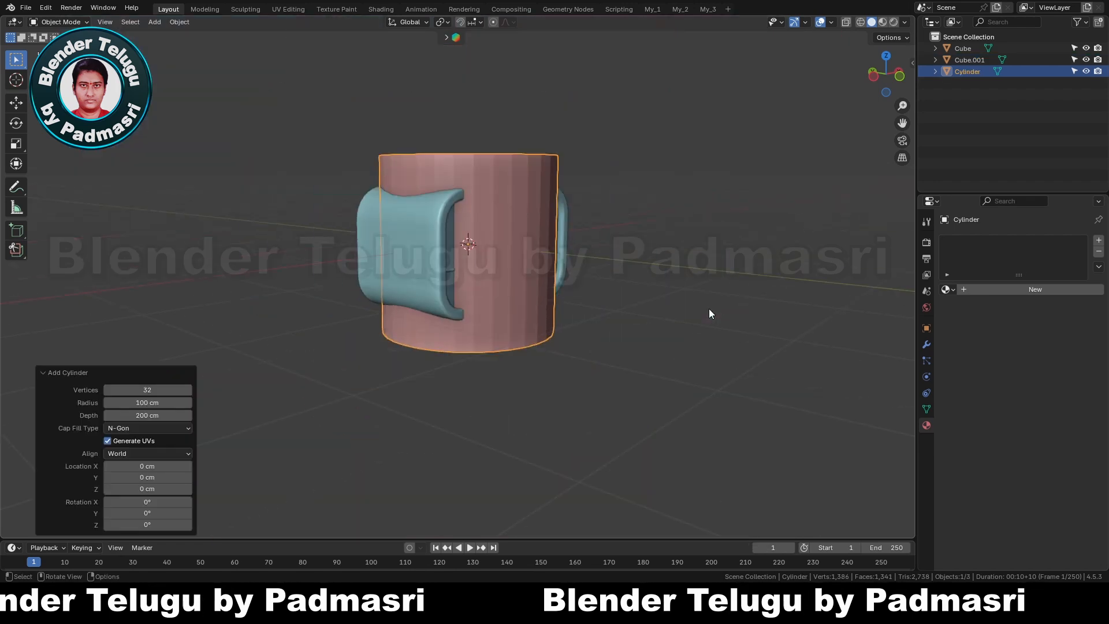
pyautogui.click(173, 428)
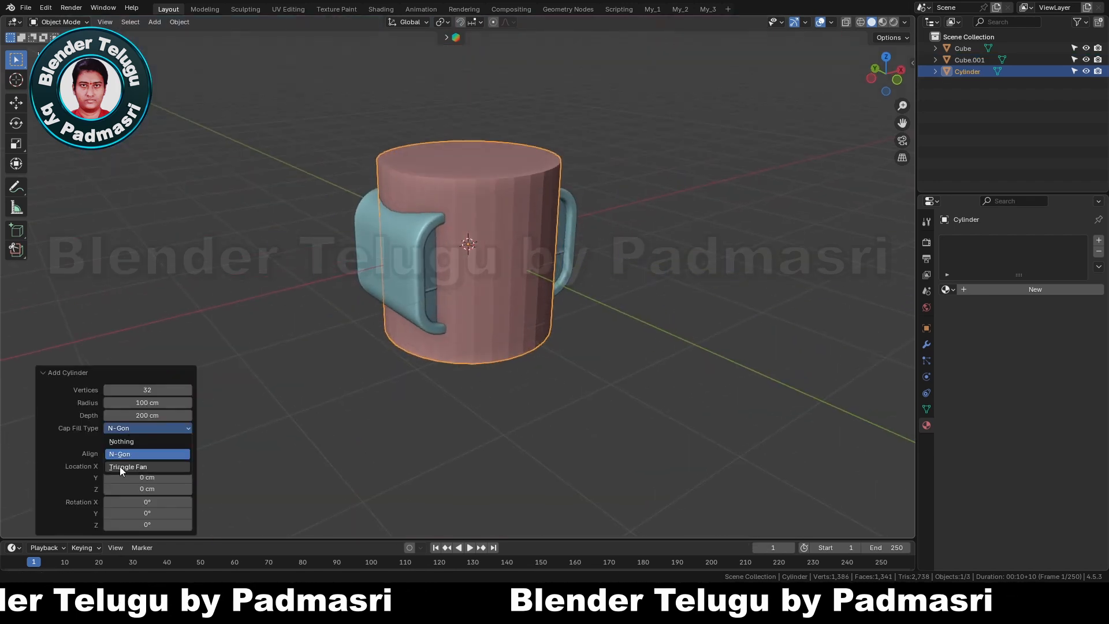
pyautogui.click(120, 466)
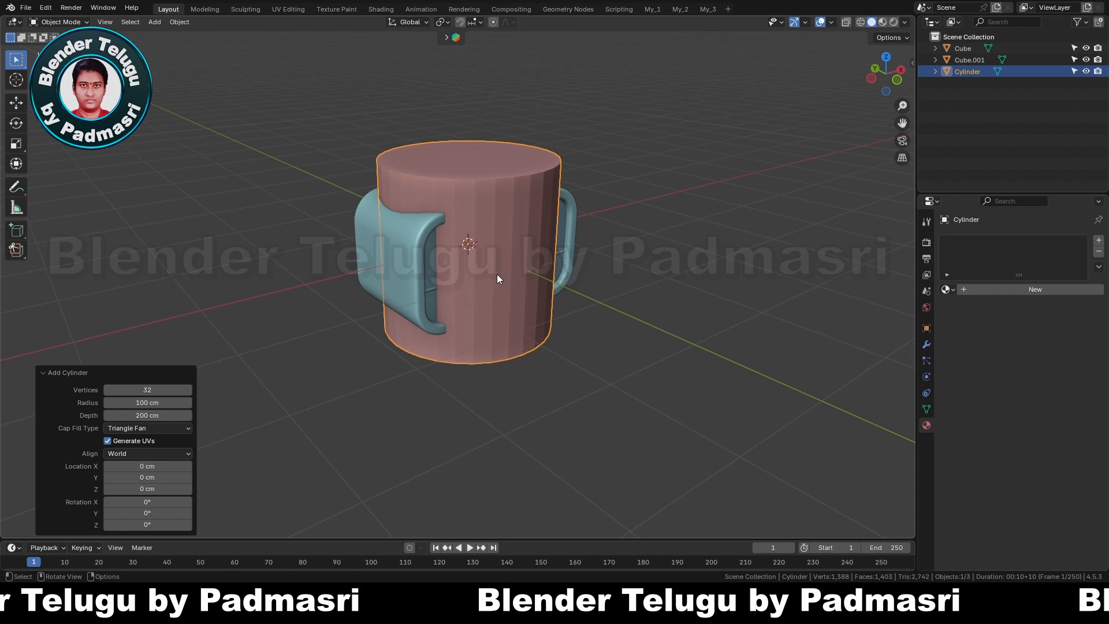
# Shrink the cylinder's mesh by scaling it uniformly by about 0.254 and again by about 0.550.
pyautogui.press('Tab')
pyautogui.press('s')
pyautogui.press('x')
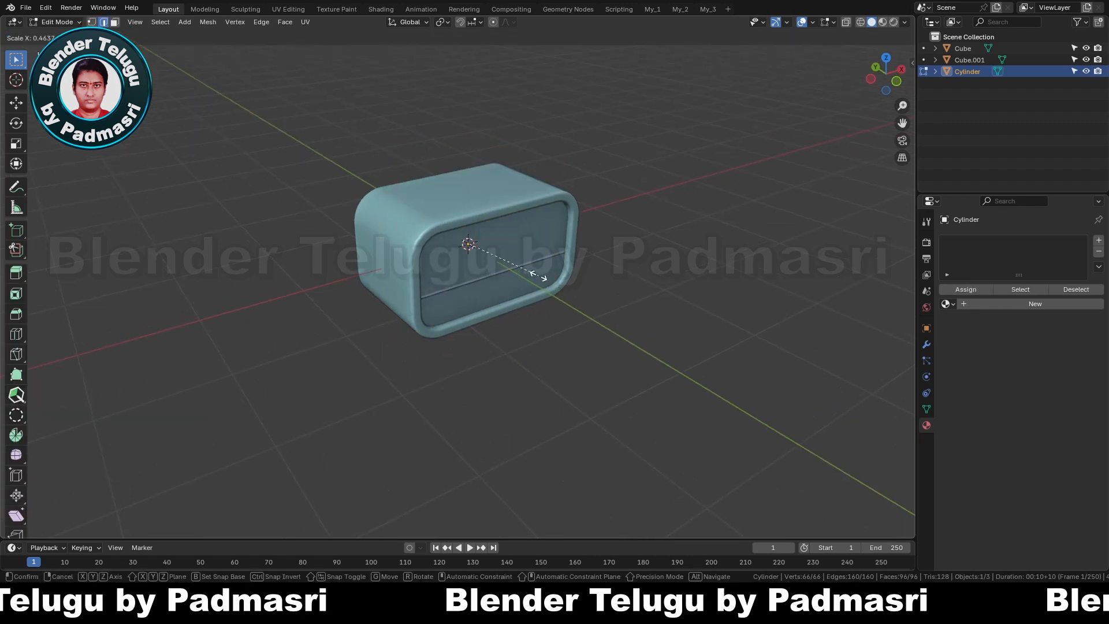
pyautogui.click(520, 324)
pyautogui.press('KP_7')
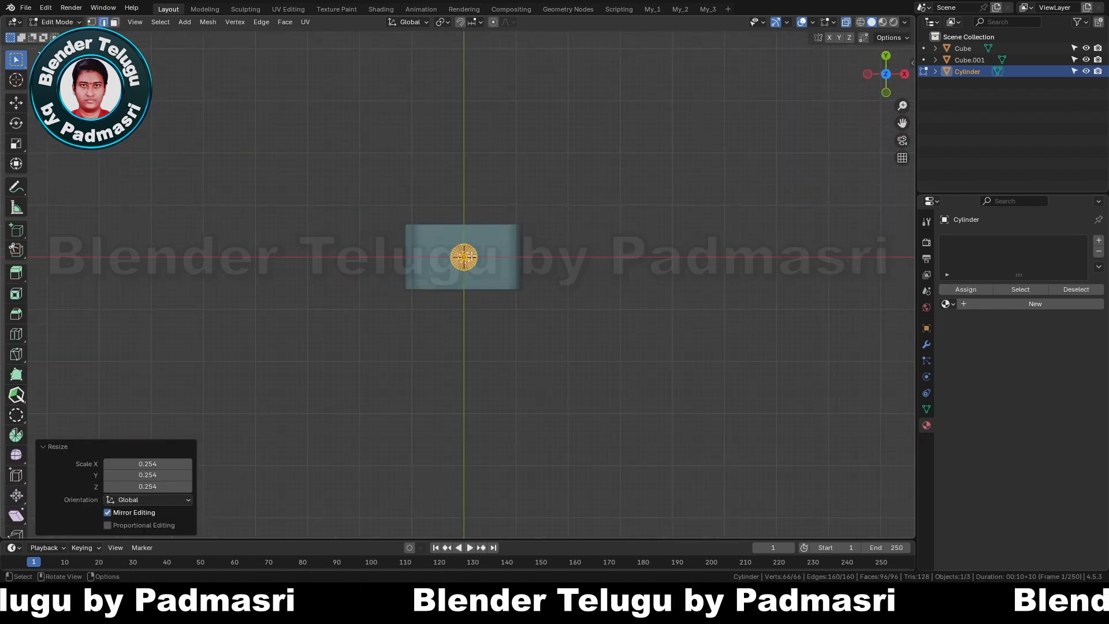
pyautogui.scroll(5, 472, 255)
pyautogui.keyDown('shift'); pyautogui.moveTo(472, 256); pyautogui.dragTo(553, 292, button='middle'); pyautogui.keyUp('shift')
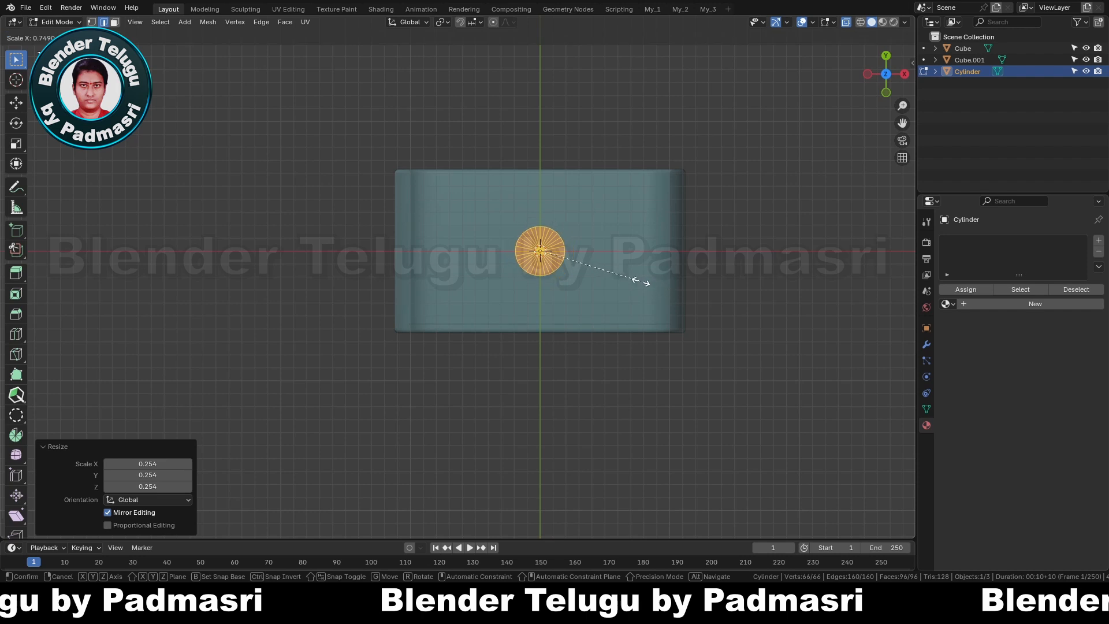
pyautogui.click(611, 275)
# Move the cylinder out in front of the casing, about -64.6 cm along X and about -39.7 cm plus another -46.3 cm along Y.
pyautogui.press('g')
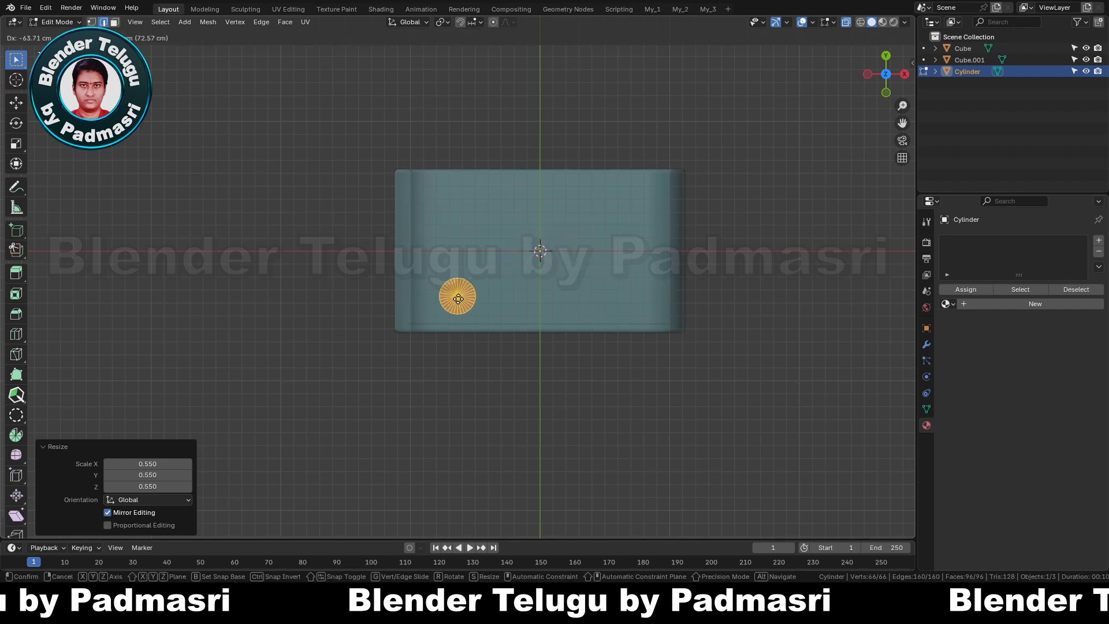
pyautogui.click(471, 333)
pyautogui.press('KP_1')
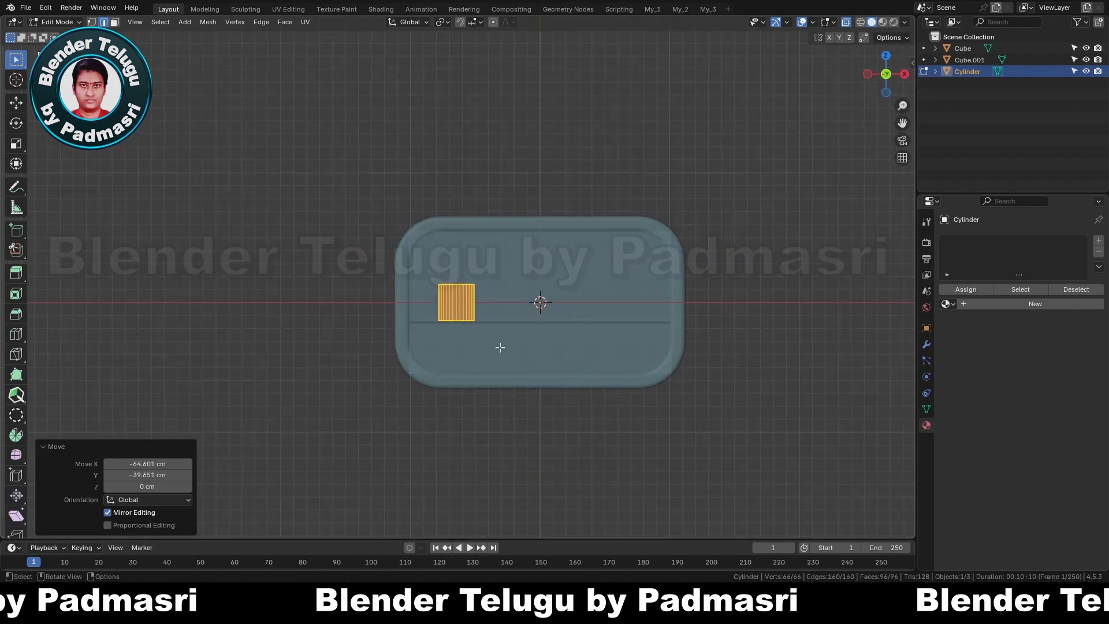
pyautogui.hotkey('alt', 'z')
pyautogui.moveTo(498, 345); pyautogui.dragTo(566, 335, button='middle')
pyautogui.press('g')
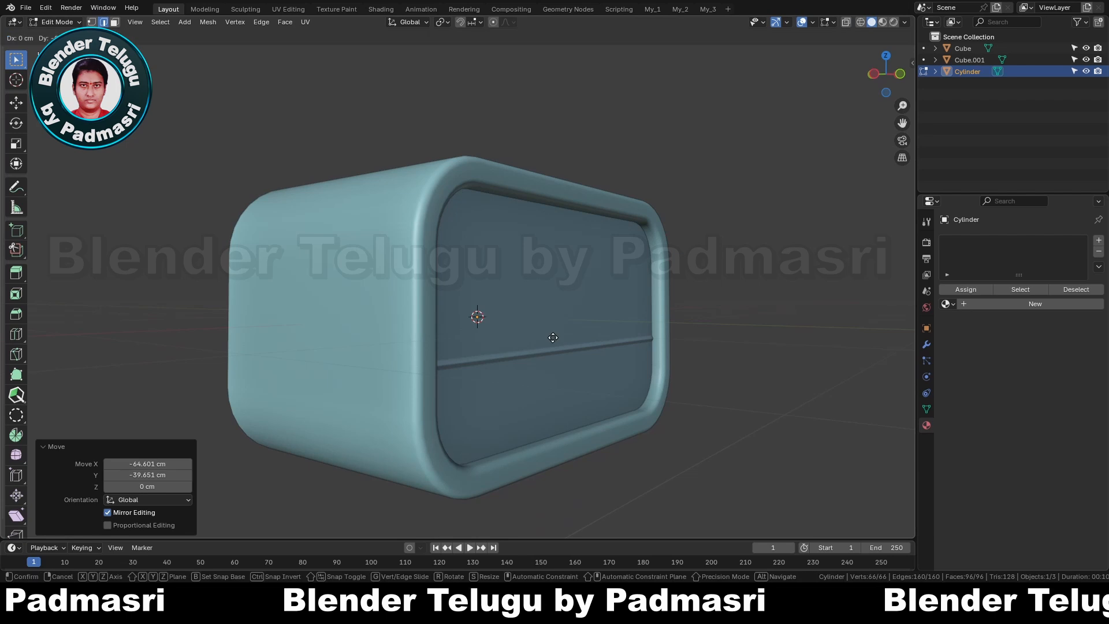
pyautogui.press('y')
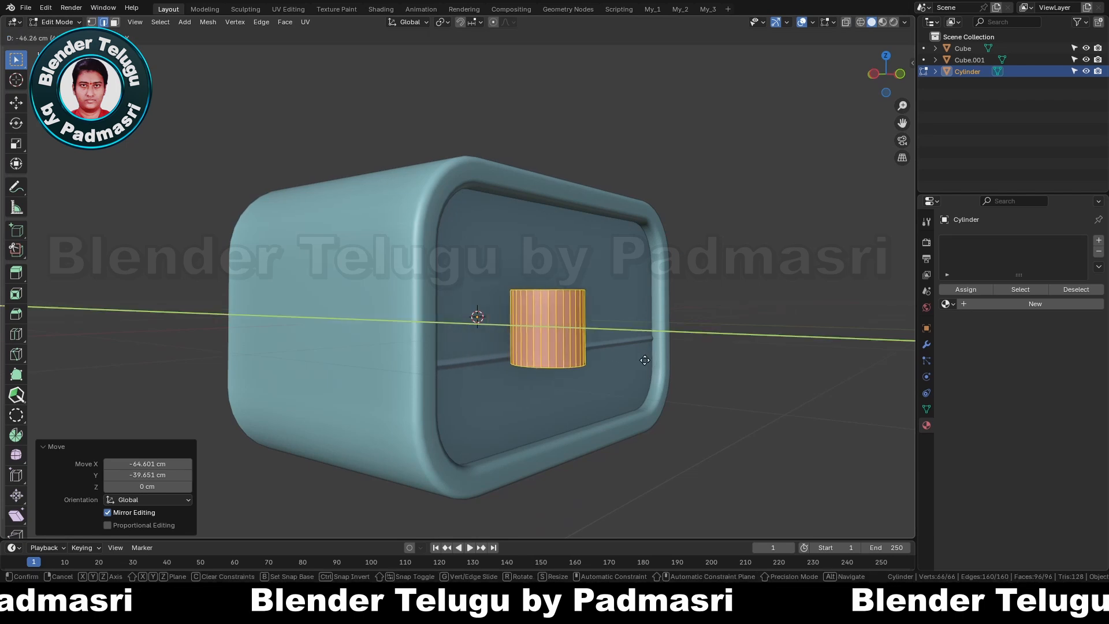
pyautogui.click(581, 338)
# Rotate the cylinder 90° about the X axis.
pyautogui.moveTo(581, 338); pyautogui.dragTo(626, 299, button='middle')
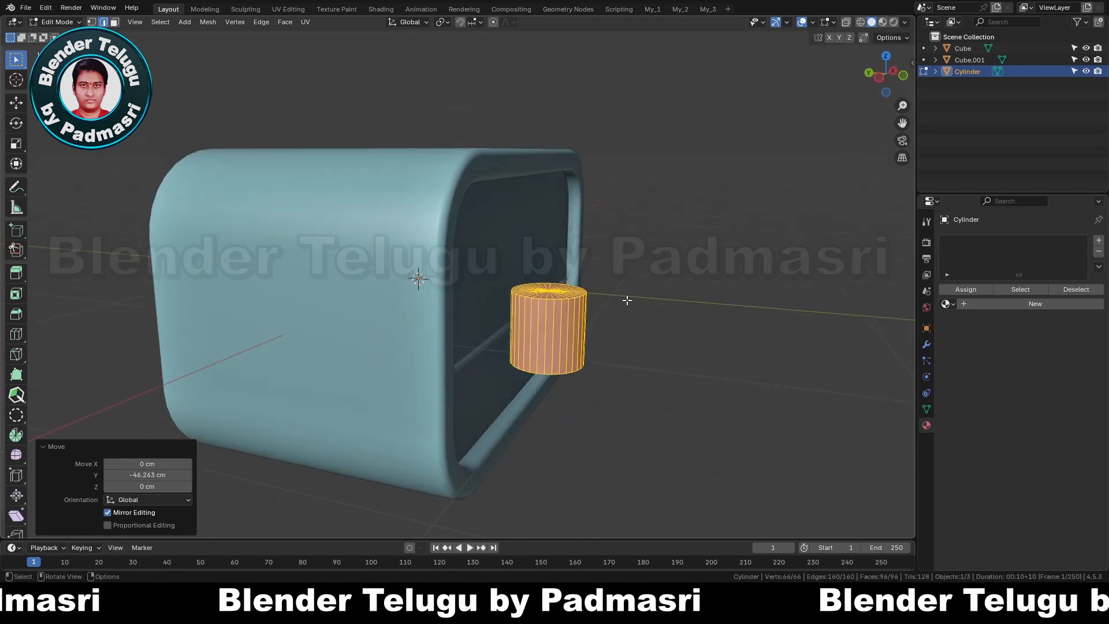
pyautogui.press('r')
pyautogui.write('x')
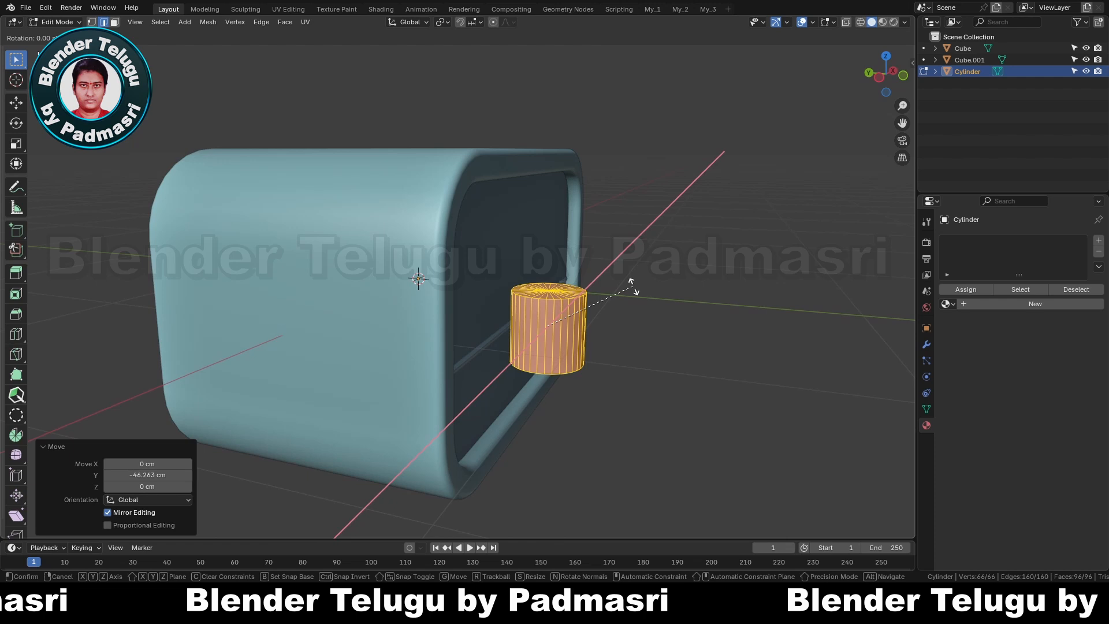
pyautogui.write('90')
pyautogui.press('Return')
# Shorten the cylinder by scaling it about 0.676 along Y.
pyautogui.moveTo(633, 285); pyautogui.dragTo(656, 378, button='middle')
pyautogui.press('s')
pyautogui.press('x')
pyautogui.press('y')
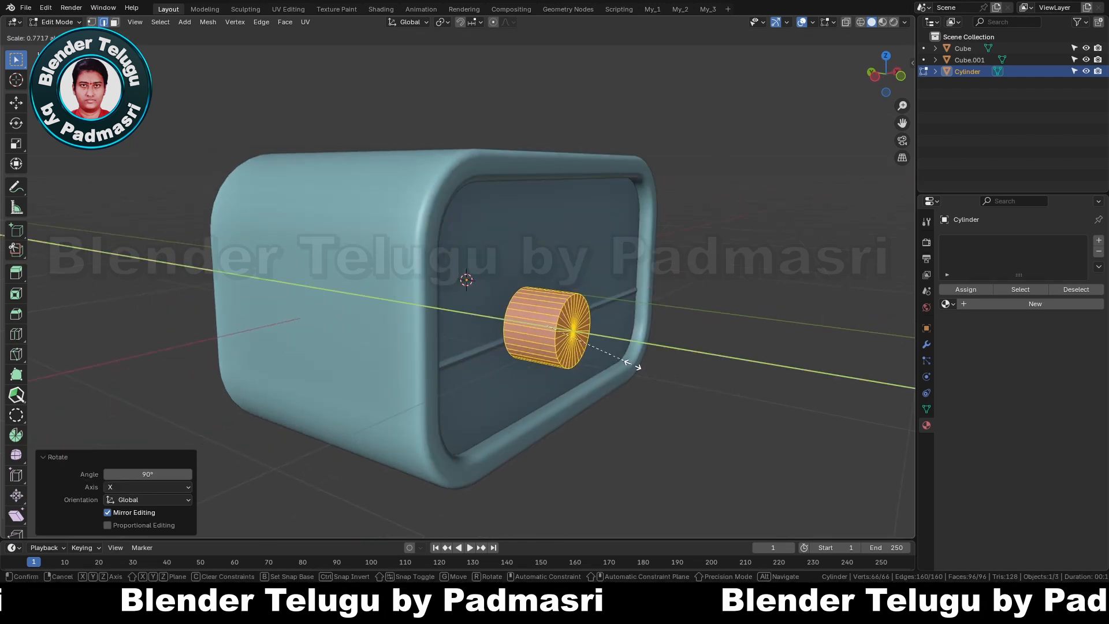
pyautogui.click(623, 358)
# In front view, place the cylinder below the panel's ridge by moving it about 5.79 cm along X and -35.2 cm along Z.
pyautogui.press('`')
pyautogui.click(505, 239)
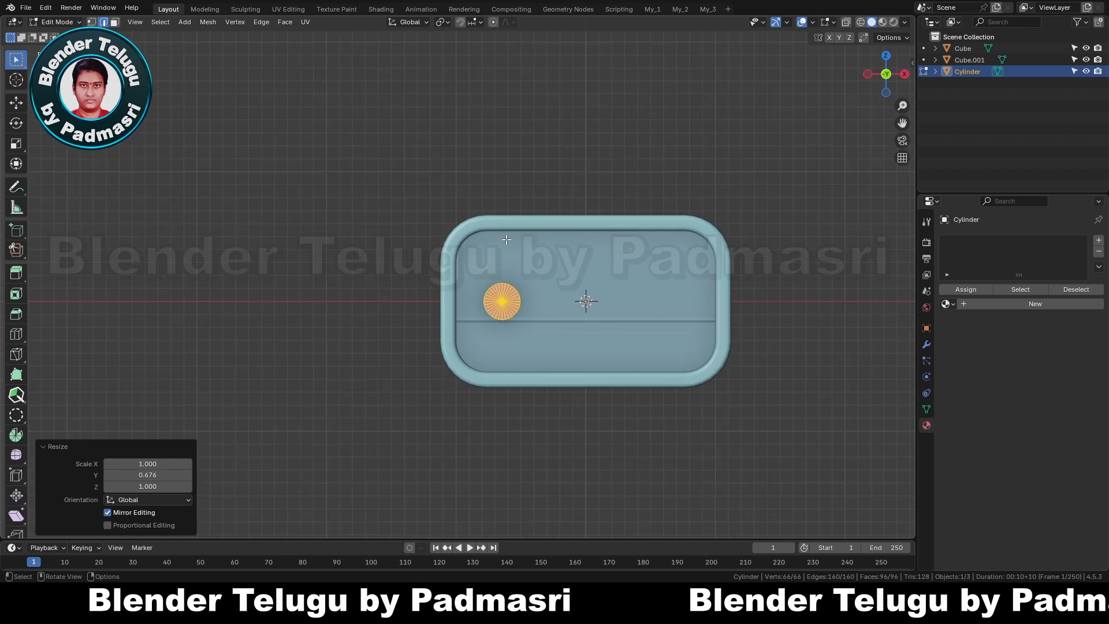
pyautogui.press('g')
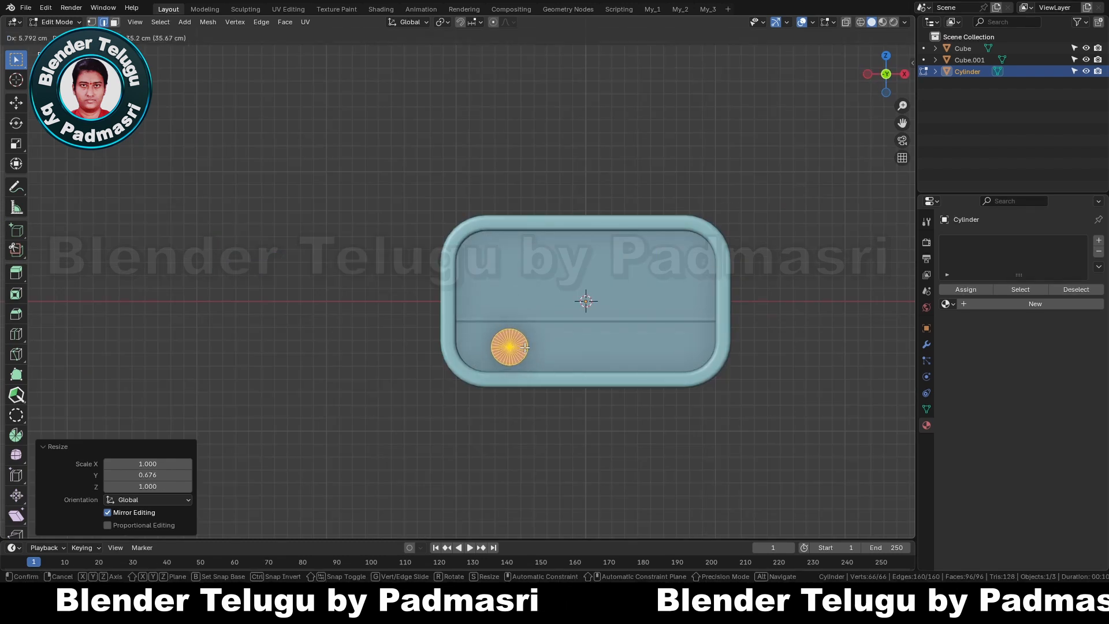
pyautogui.click(525, 349)
# Move the cylinder about 21.89 cm along Y toward the front panel.
pyautogui.moveTo(525, 349); pyautogui.dragTo(591, 373, button='middle')
pyautogui.scroll(3, 590, 374)
pyautogui.press('g')
pyautogui.press('y')
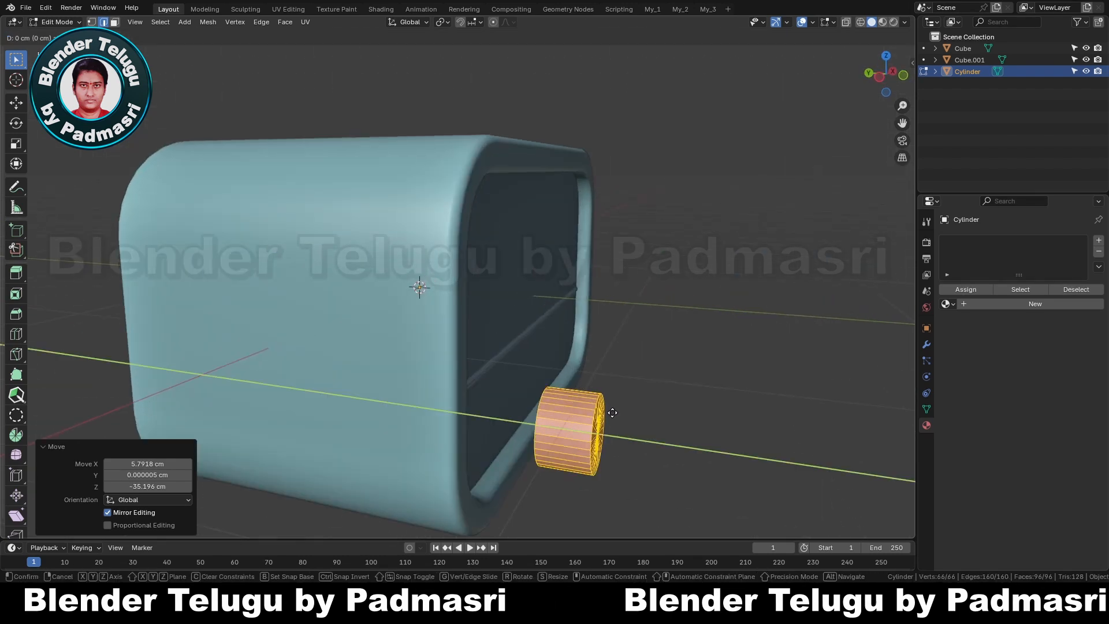
pyautogui.click(565, 397)
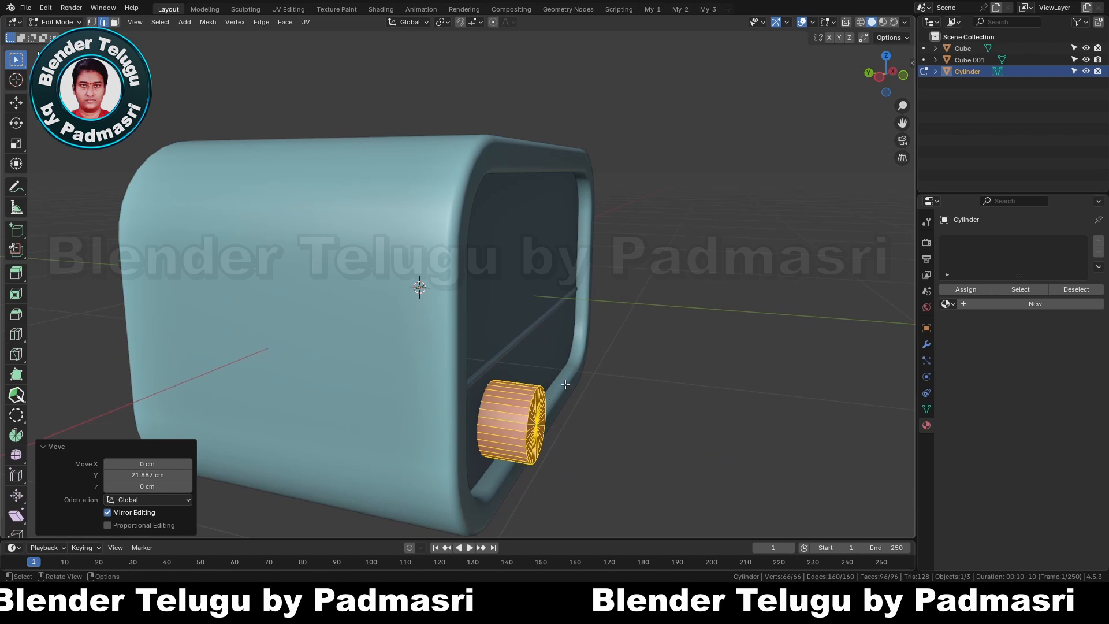
# Flatten the cylinder along Y with two successive scalings of about 0.866 and 0.756.
pyautogui.moveTo(564, 397); pyautogui.dragTo(519, 371, button='middle')
pyautogui.scroll(3, 529, 402)
pyautogui.press('s')
pyautogui.press('y')
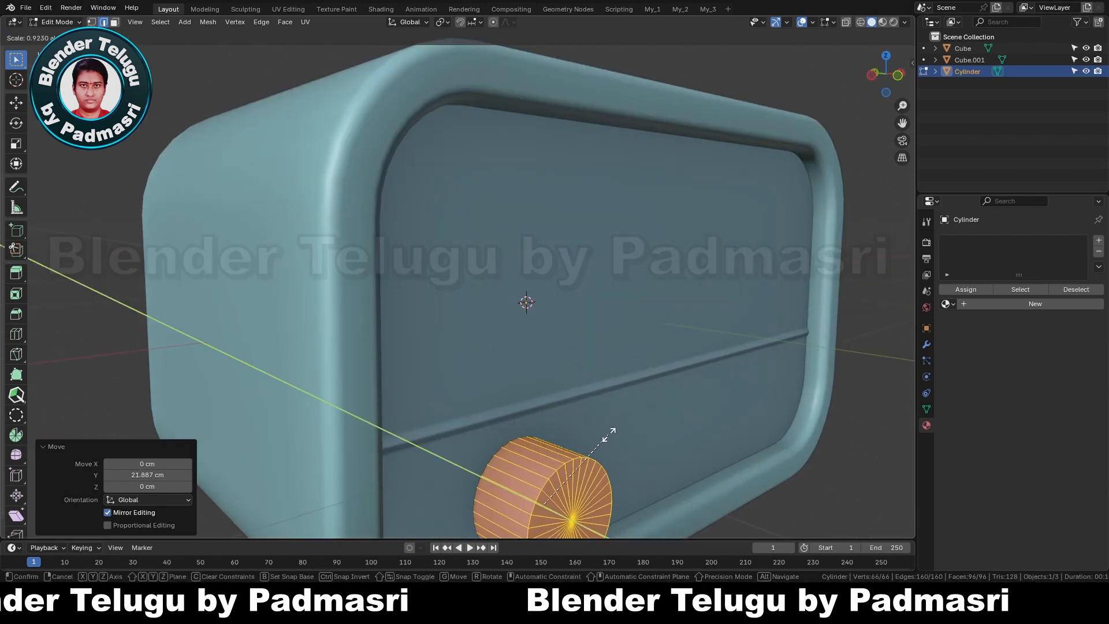
pyautogui.click(604, 435)
pyautogui.moveTo(603, 435); pyautogui.dragTo(643, 364, button='middle')
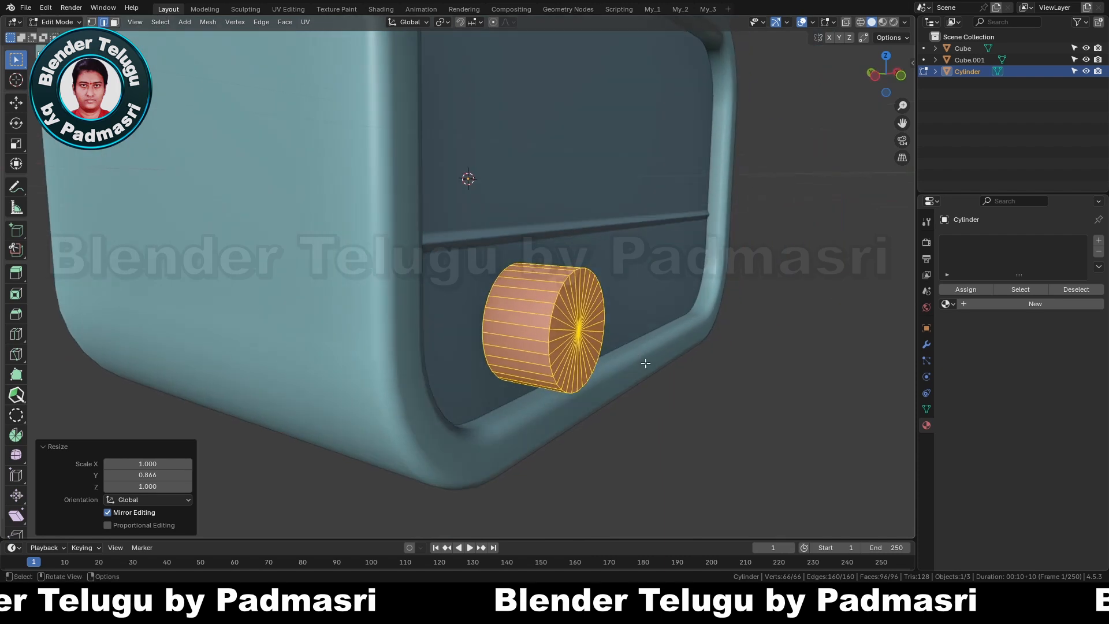
pyautogui.press('s')
pyautogui.press('x')
pyautogui.press('y')
pyautogui.click(629, 360)
# Move the flattened cylinder about 2.03 cm along Y, closer to the front panel.
pyautogui.press('g')
pyautogui.press('y')
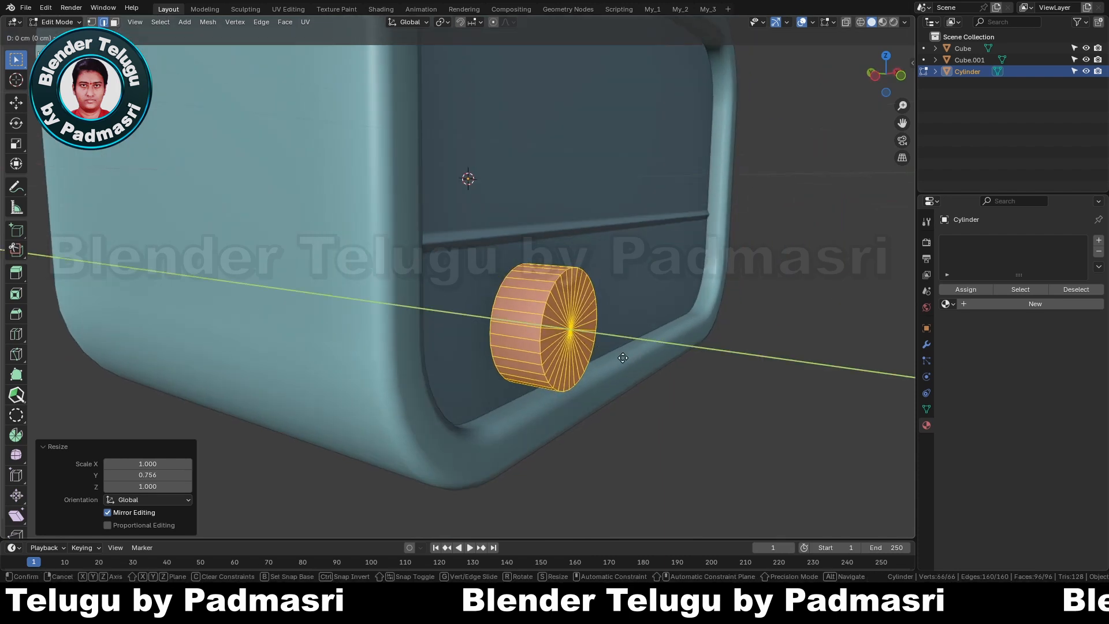
pyautogui.click(547, 333)
pyautogui.moveTo(547, 333); pyautogui.dragTo(567, 304, button='middle')
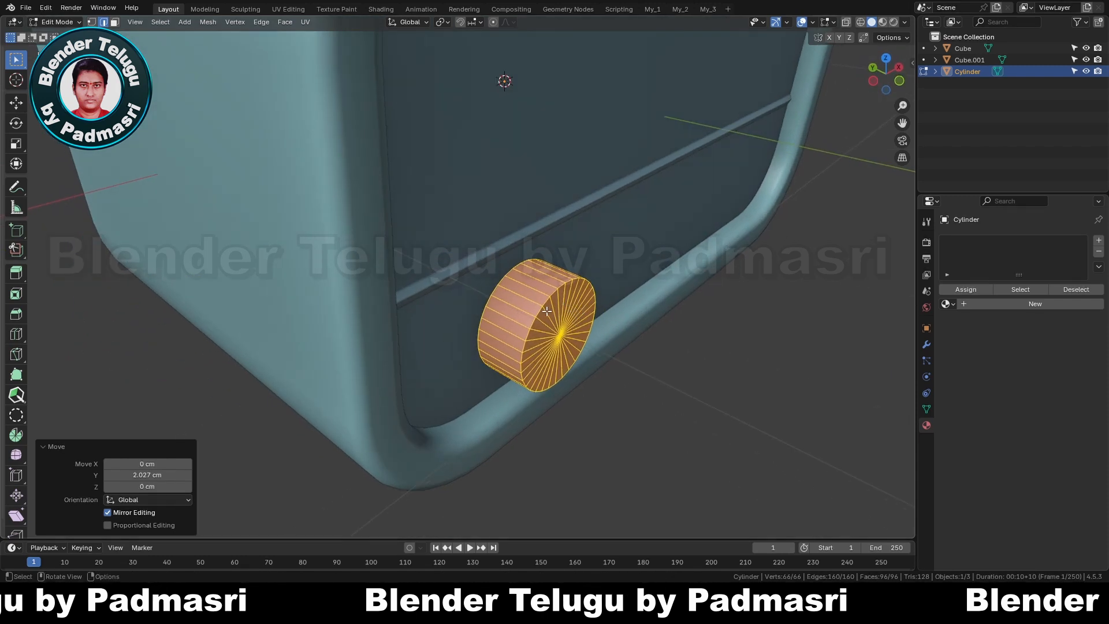
# Add one loop cut around the cylinder's side and slide it toward the rear with a factor of about 0.642.
pyautogui.press('3')
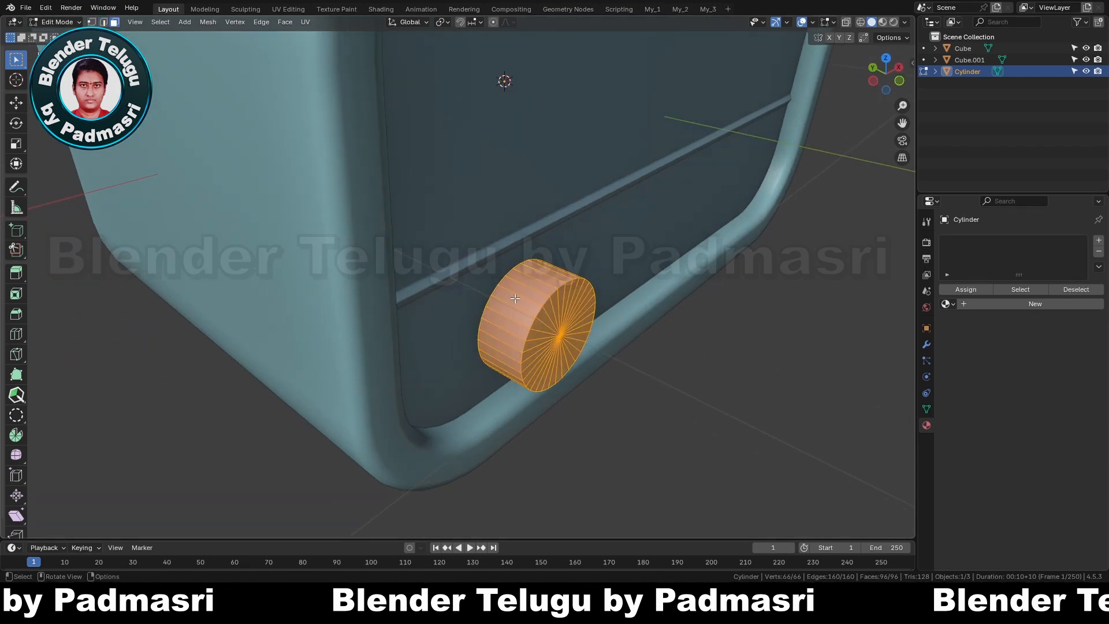
pyautogui.hotkey('ctrl', 'r')
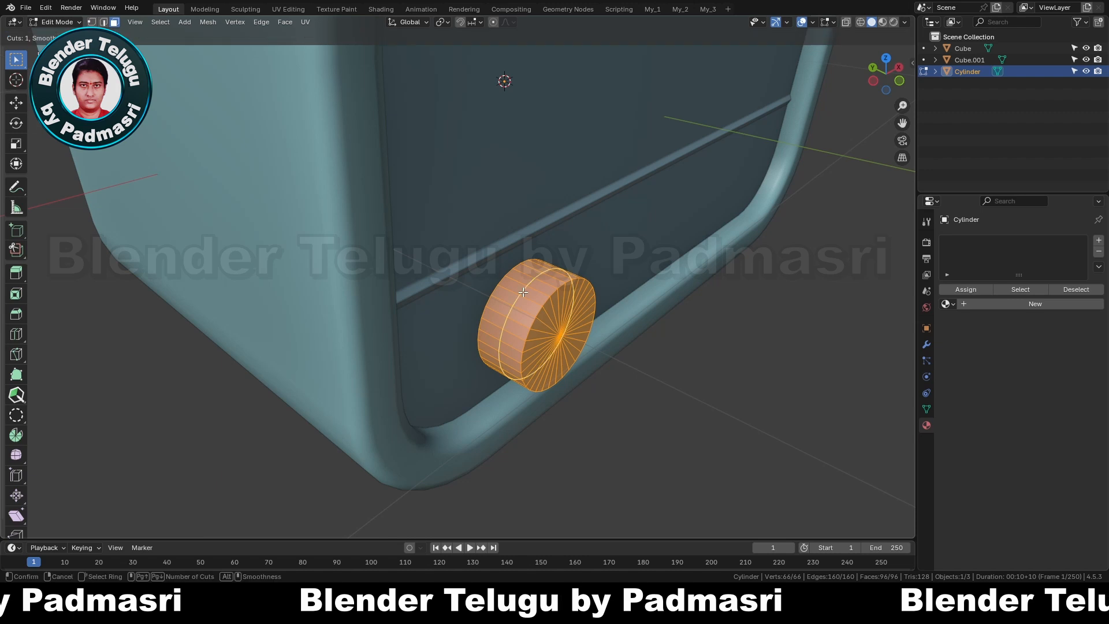
pyautogui.click(523, 292)
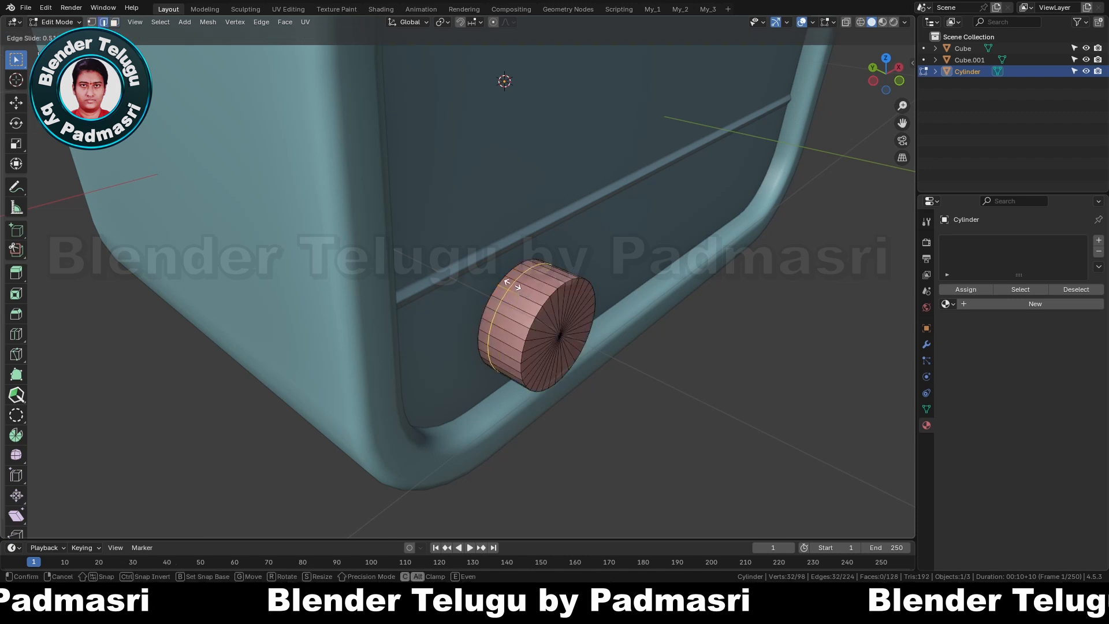
pyautogui.click(512, 301)
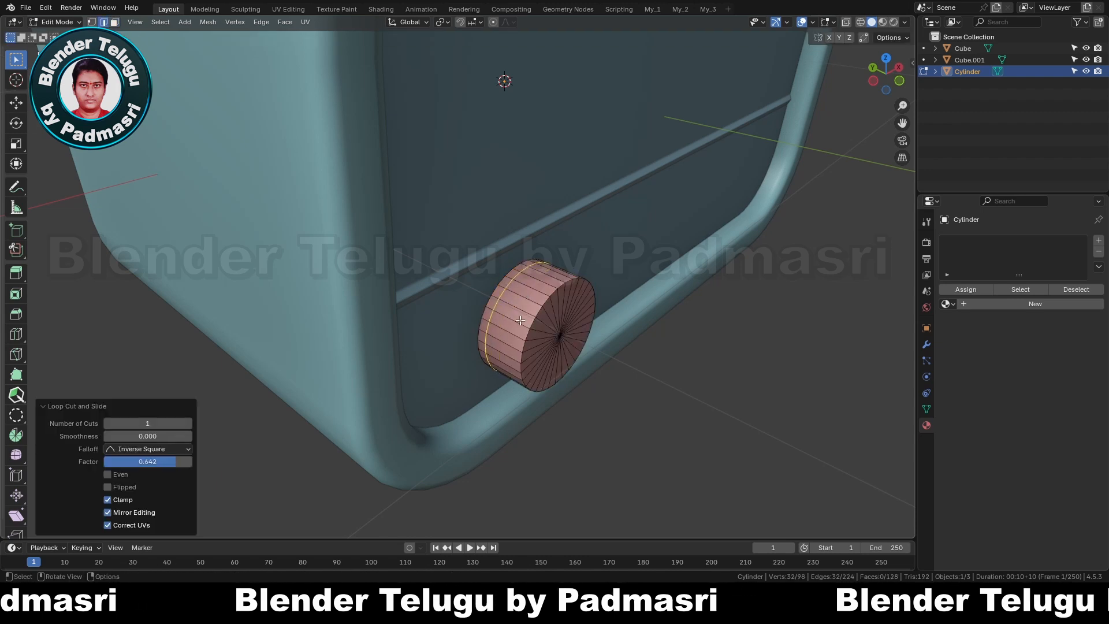
# Extrude the ring of side faces in front of the loop cut outward along their normals.
pyautogui.press('3')
pyautogui.keyDown('alt'); pyautogui.click(534, 296); pyautogui.keyUp('alt')
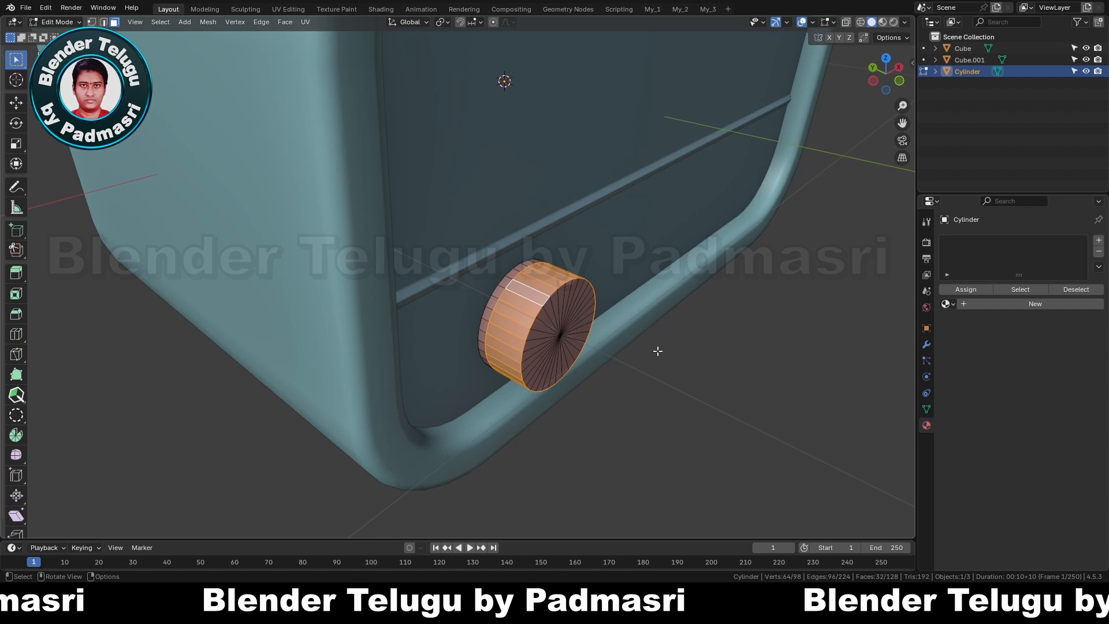
pyautogui.hotkey('alt', 'e')
pyautogui.click(697, 317)
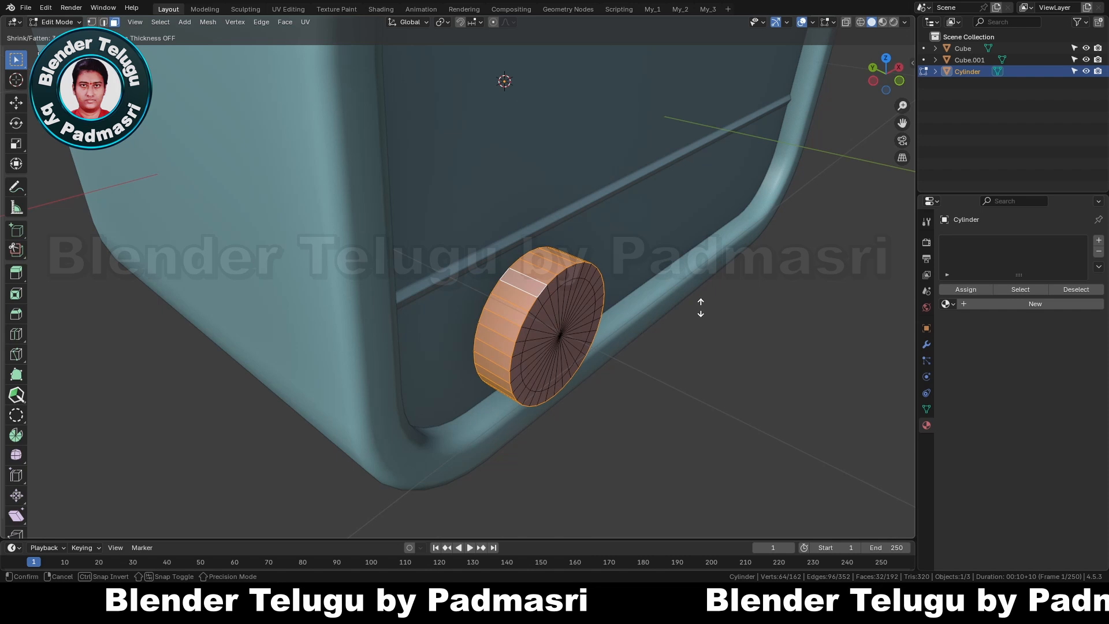
pyautogui.click(698, 313)
# Select every second face all the way around the knob's widened rim.
pyautogui.moveTo(678, 322); pyautogui.dragTo(615, 321, button='middle')
pyautogui.click(517, 280)
pyautogui.keyDown('shift'); pyautogui.click(542, 268); pyautogui.keyUp('shift')
pyautogui.press('ctrl+shift+KP_Add')
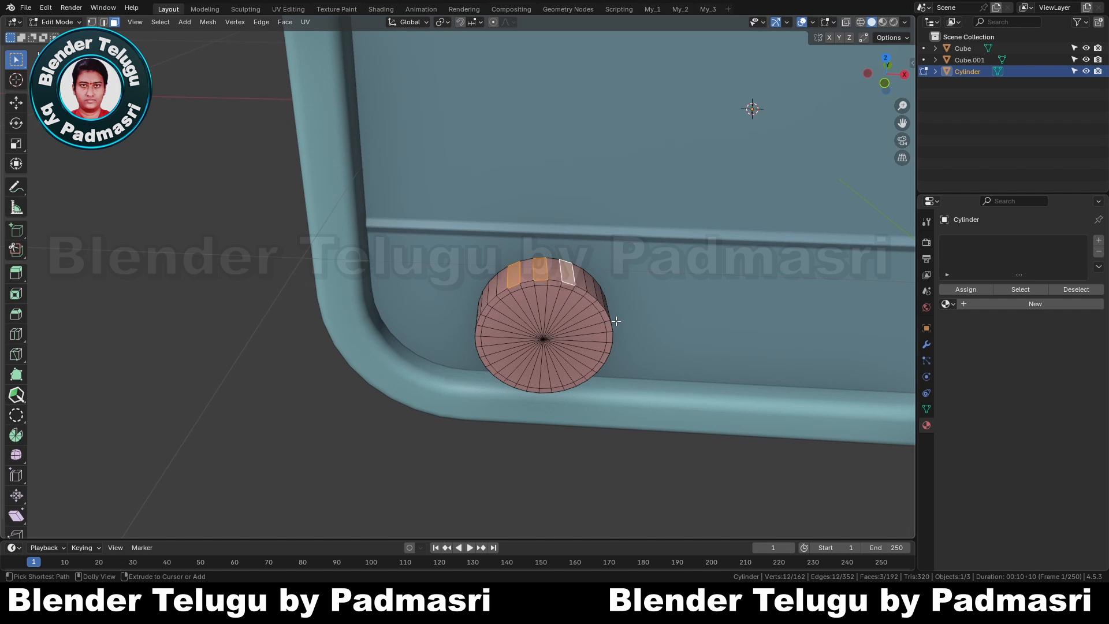
pyautogui.press('ctrl+shift+KP_Add')
pyautogui.press('ctrl+shift+KP_Add')
pyautogui.press('ctrl+shift+KP_Add')
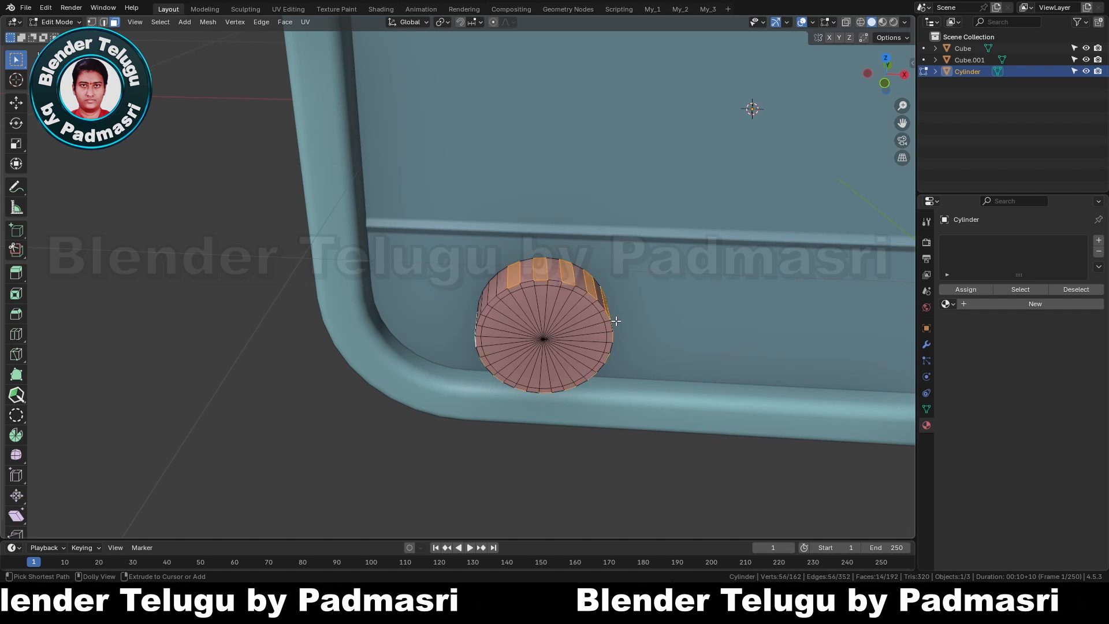
pyautogui.press('ctrl+shift+KP_Add')
# Extrude the alternating rim faces slightly outward along their normals to form grip ribs.
pyautogui.moveTo(619, 322); pyautogui.dragTo(706, 303, button='middle')
pyautogui.hotkey('alt', 'e')
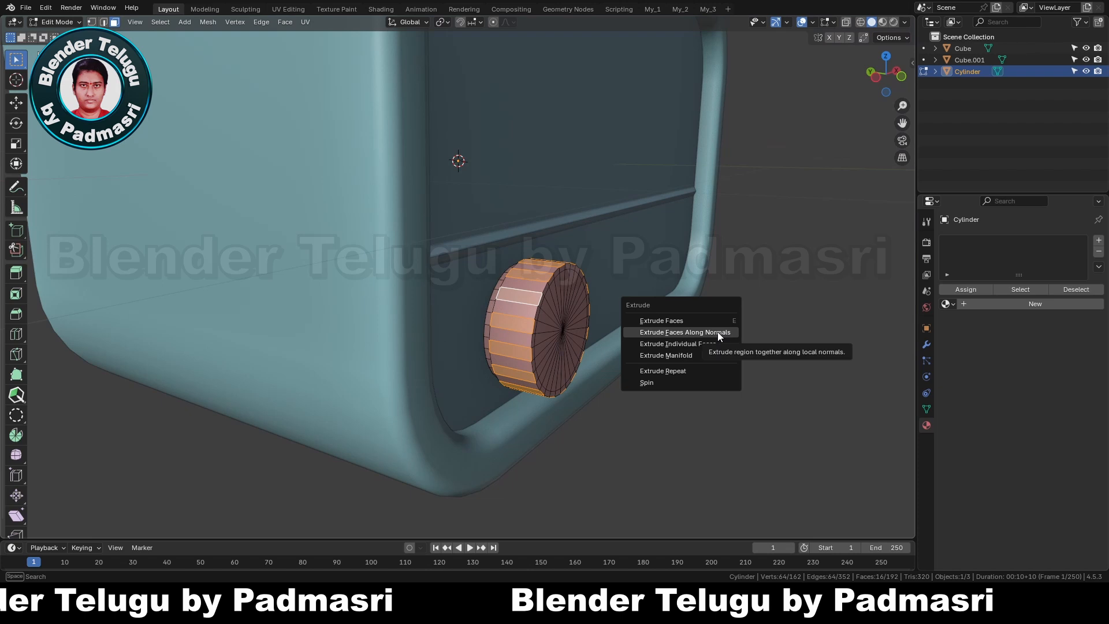
pyautogui.click(717, 332)
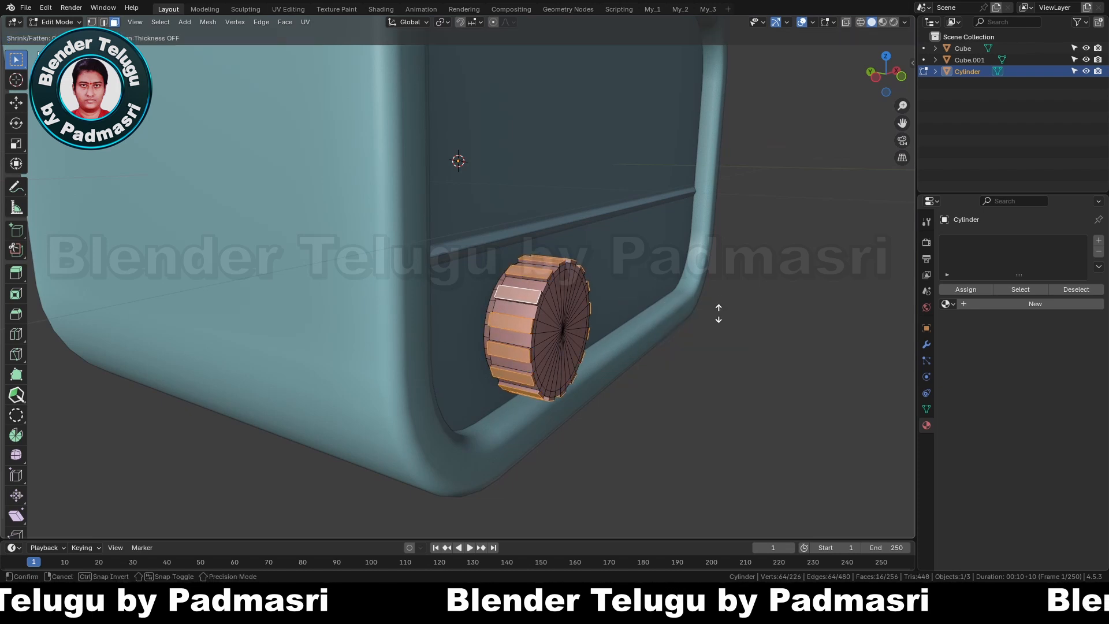
pyautogui.click(718, 313)
# Return to Object Mode and add a Bevel modifier to the knob with an amount of 0.3 cm.
pyautogui.moveTo(719, 312); pyautogui.dragTo(668, 334, button='middle')
pyautogui.press('Tab')
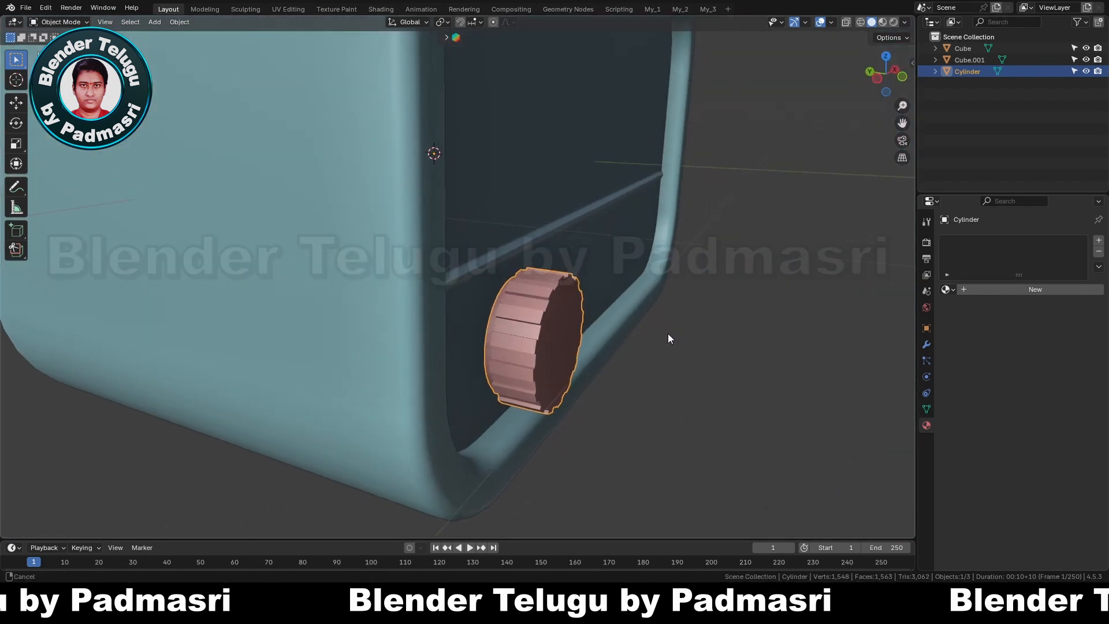
pyautogui.moveTo(513, 333); pyautogui.dragTo(495, 334, button='middle')
pyautogui.click(926, 344)
pyautogui.click(1009, 243)
pyautogui.click(1010, 244)
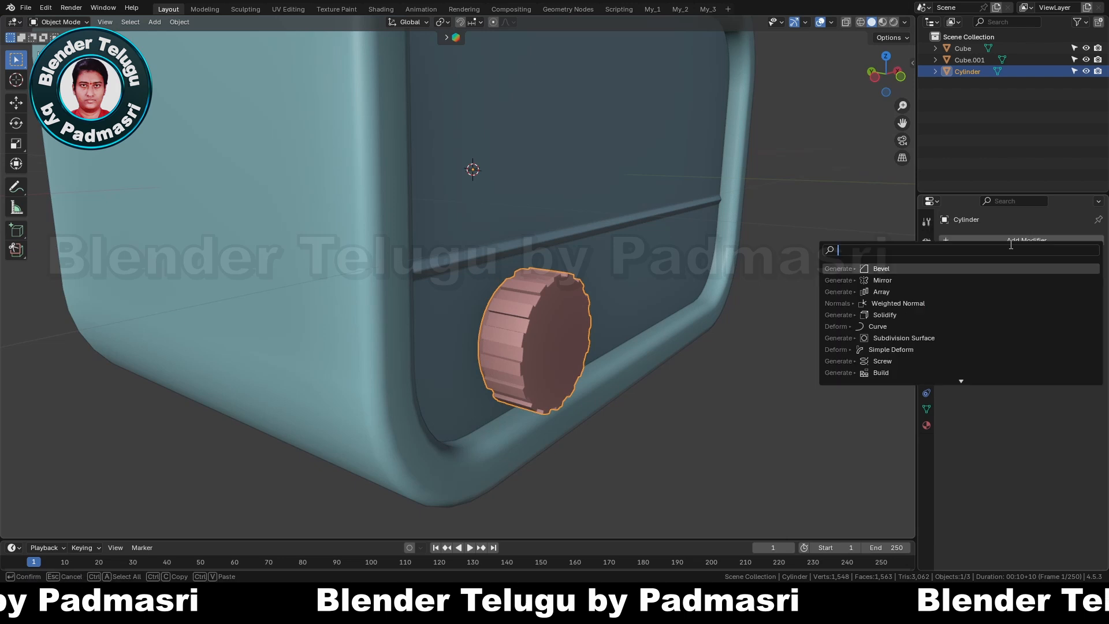
pyautogui.write('b')
pyautogui.click(982, 267)
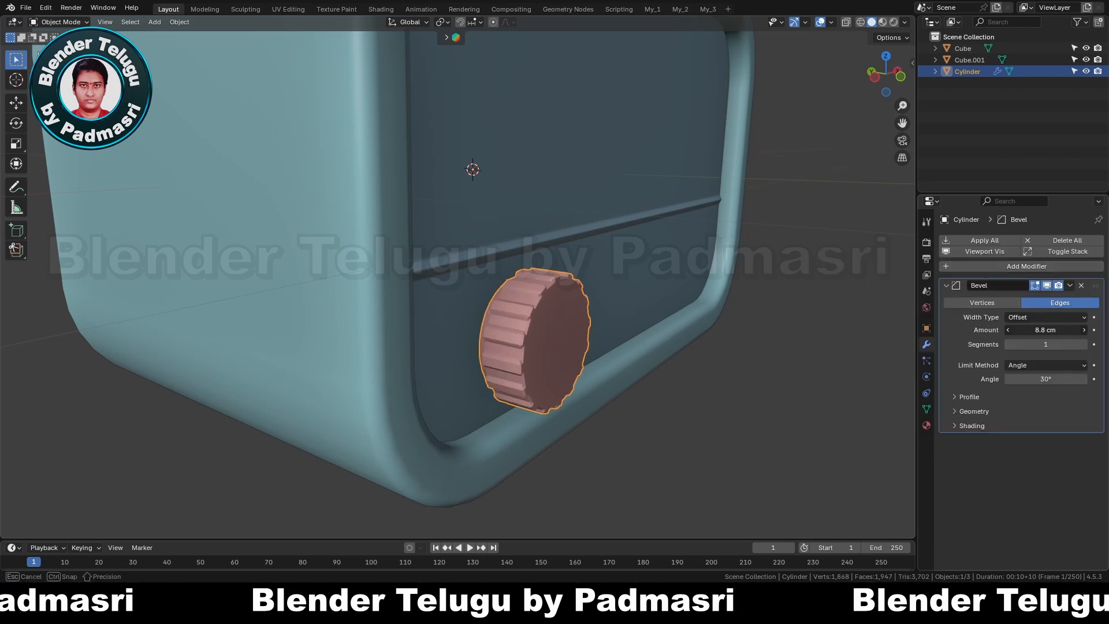
pyautogui.moveTo(1045, 329); pyautogui.dragTo(1028, 330)
pyautogui.scroll(2, 543, 347)
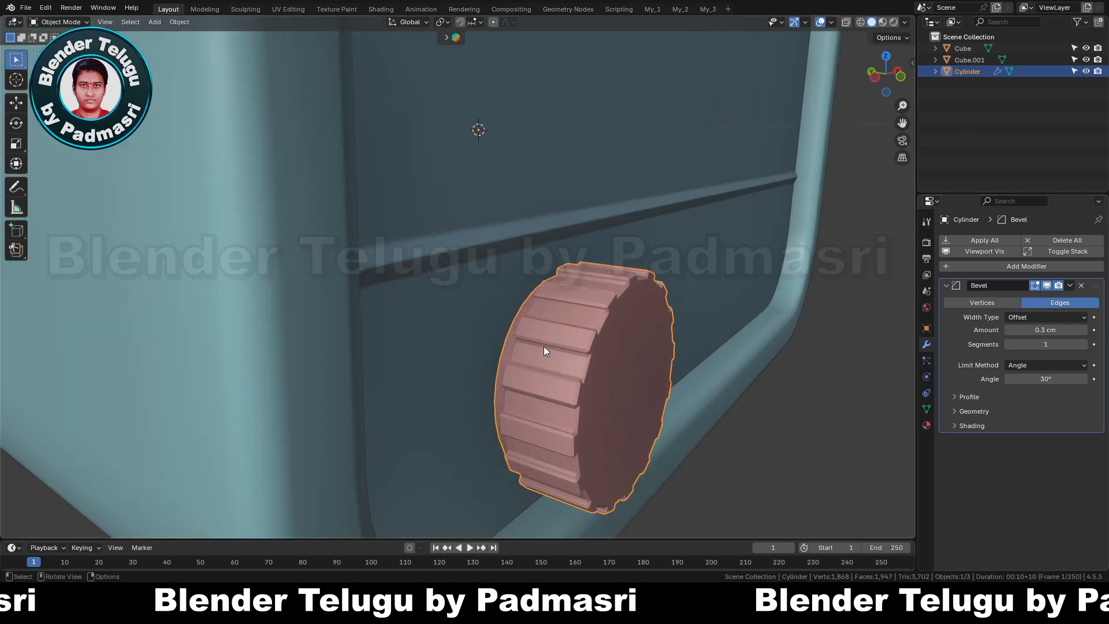
pyautogui.moveTo(644, 350); pyautogui.dragTo(590, 361, button='middle')
# Add a Mirror modifier on the X axis to the knob for a second knob on the panel's other side.
pyautogui.scroll(-6, 590, 345)
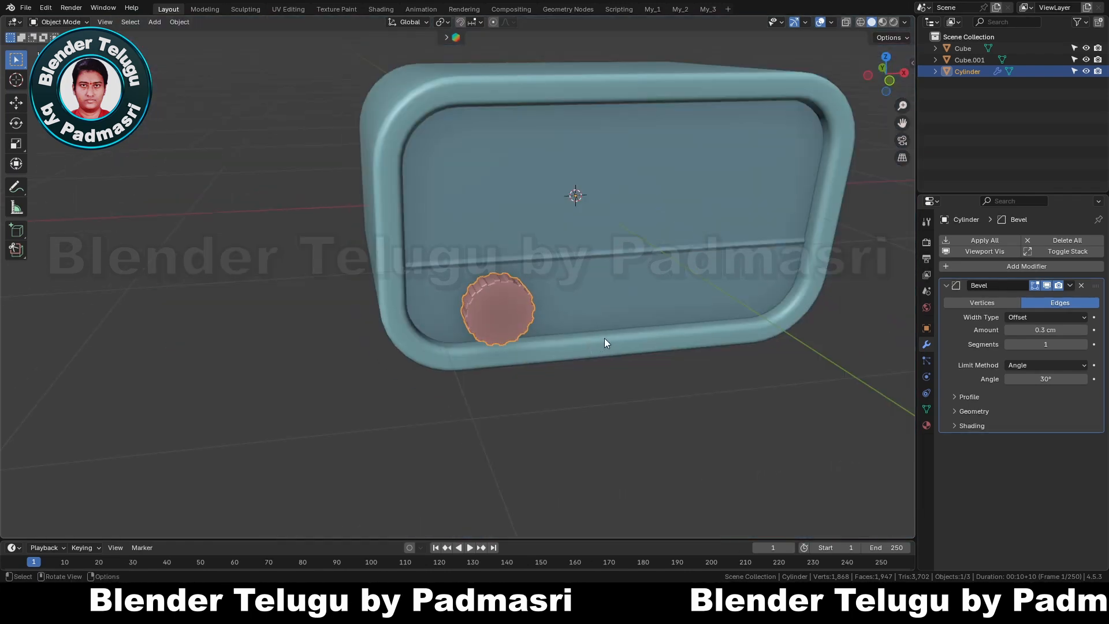
pyautogui.click(1020, 268)
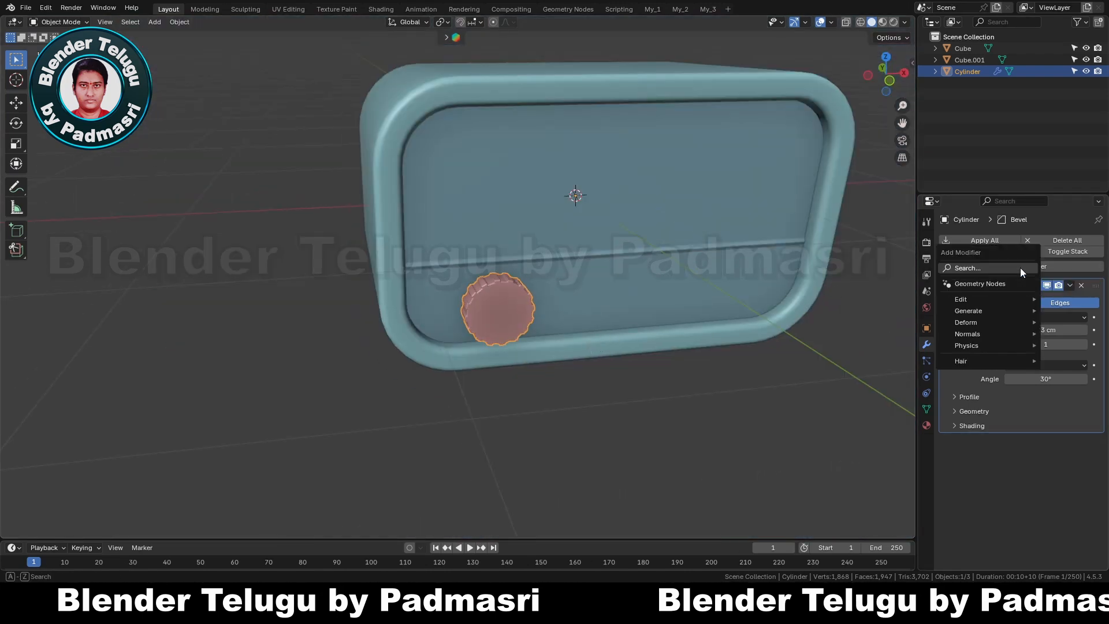
pyautogui.press('space')
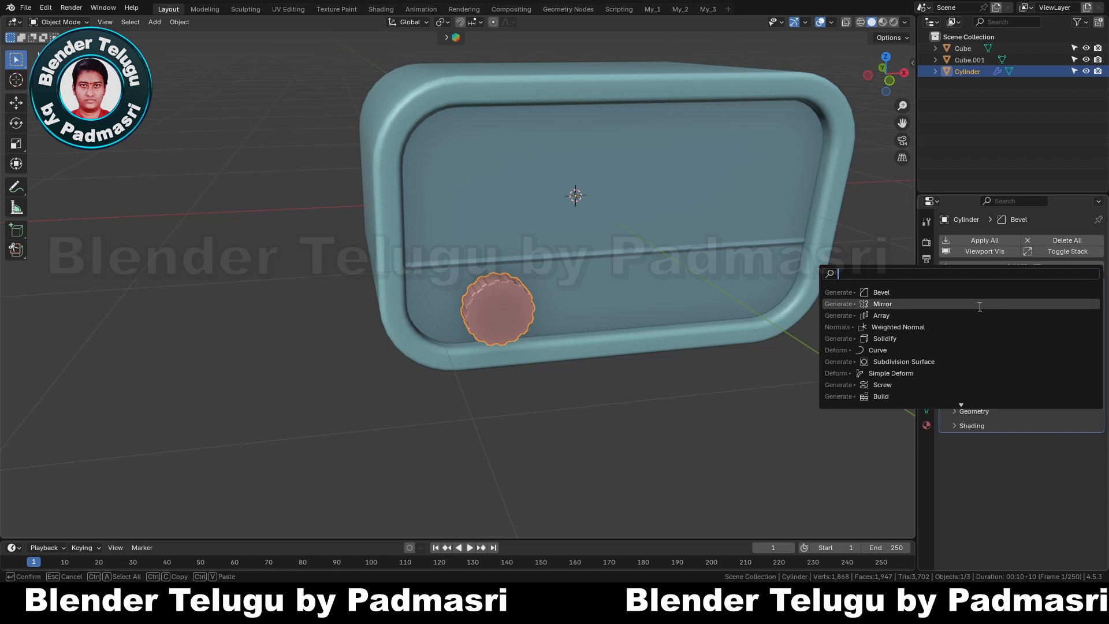
pyautogui.click(980, 306)
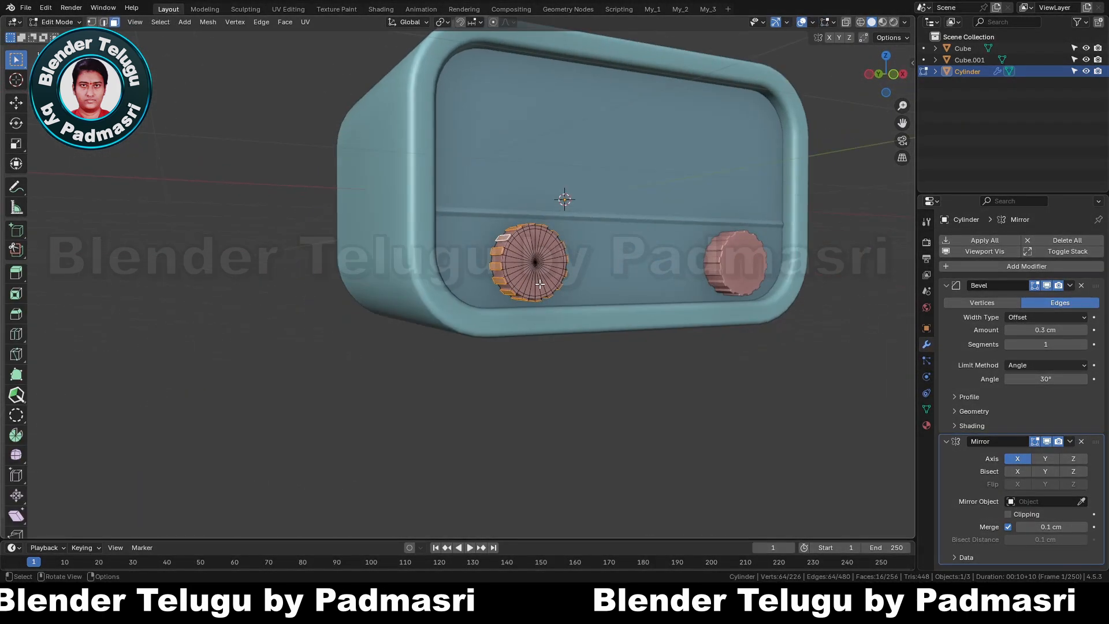
# Duplicate the knob's front cap faces in place and rotate the copy 90° about the X axis.
pyautogui.click(541, 267)
pyautogui.press('c')
pyautogui.click(535, 261)
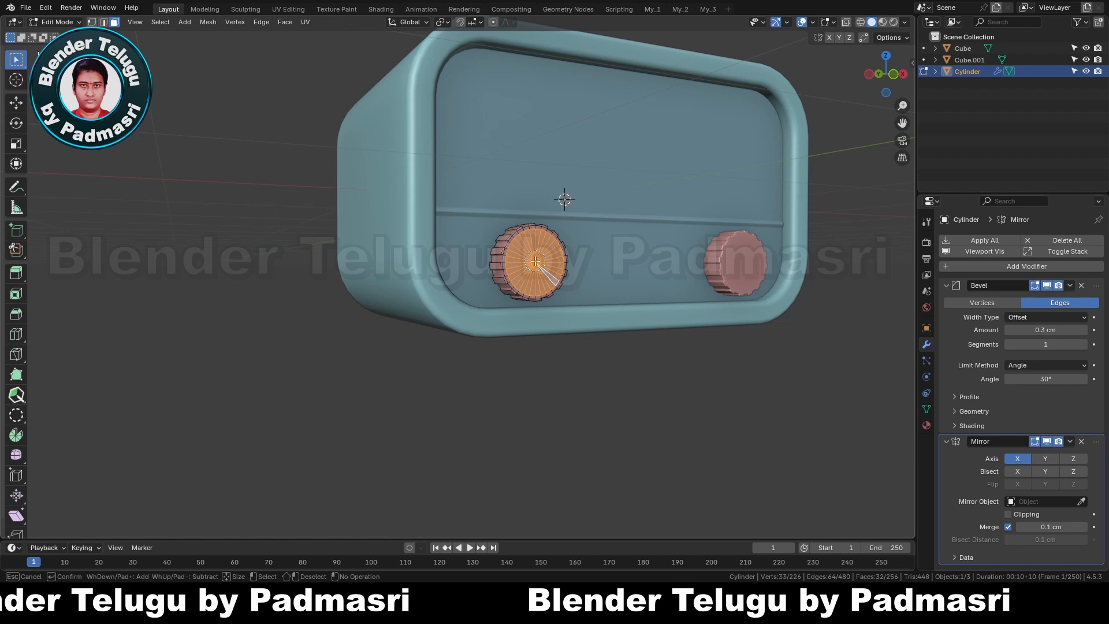
pyautogui.hotkey('shift', 'd')
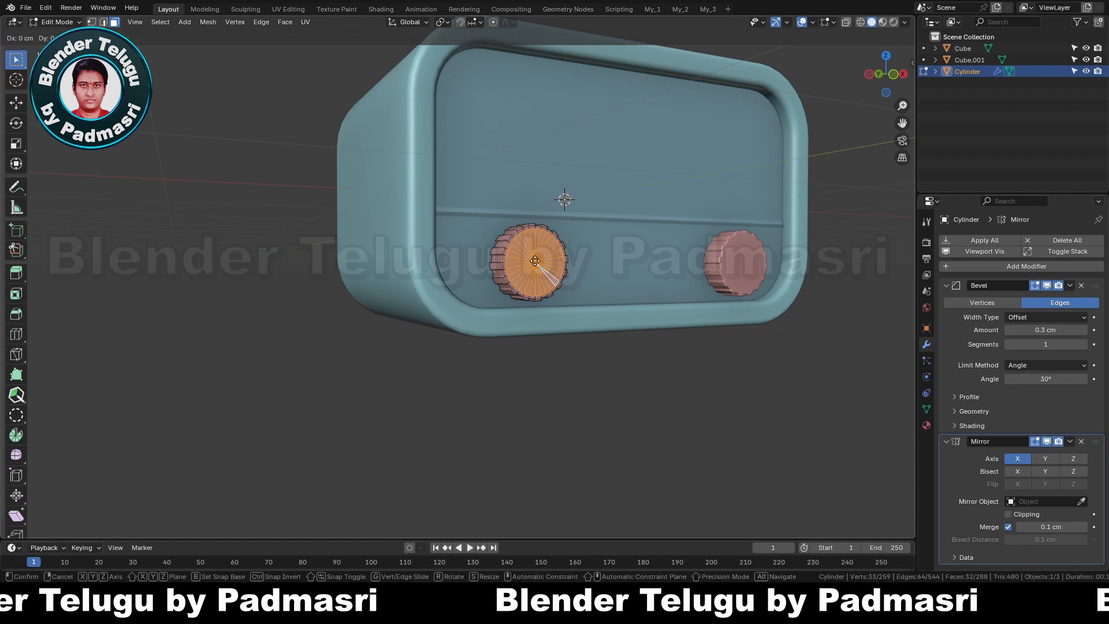
pyautogui.rightClick(536, 261)
pyautogui.write('rx90')
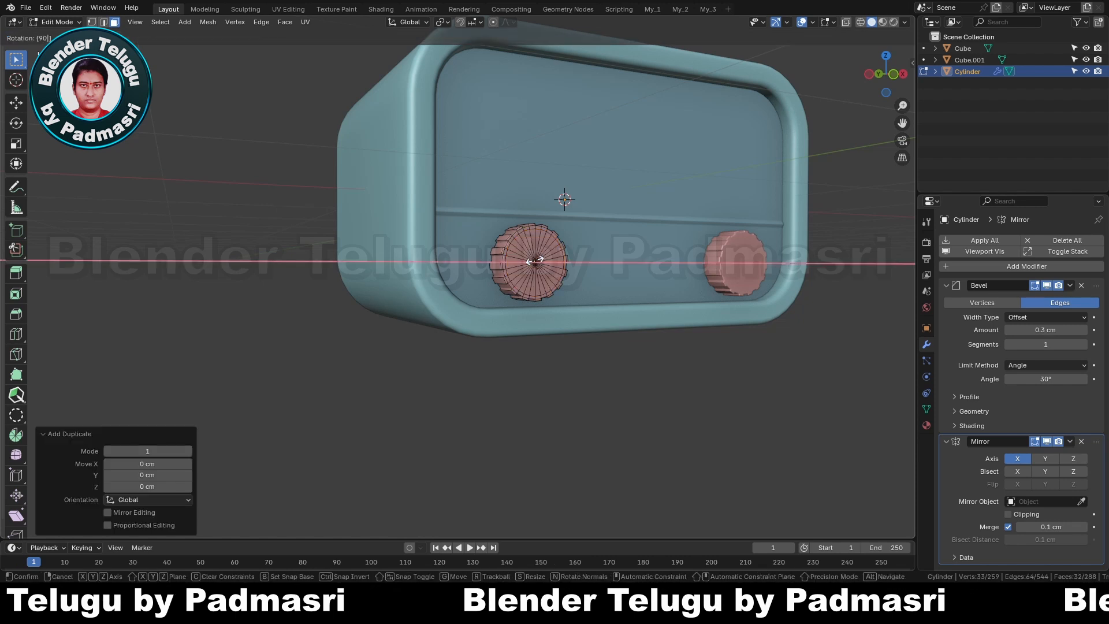
pyautogui.press('Return')
# Move the duplicated disc about -55.5 cm along Z to below the casing.
pyautogui.moveTo(539, 263); pyautogui.dragTo(558, 222, button='middle')
pyautogui.press('g')
pyautogui.press('z')
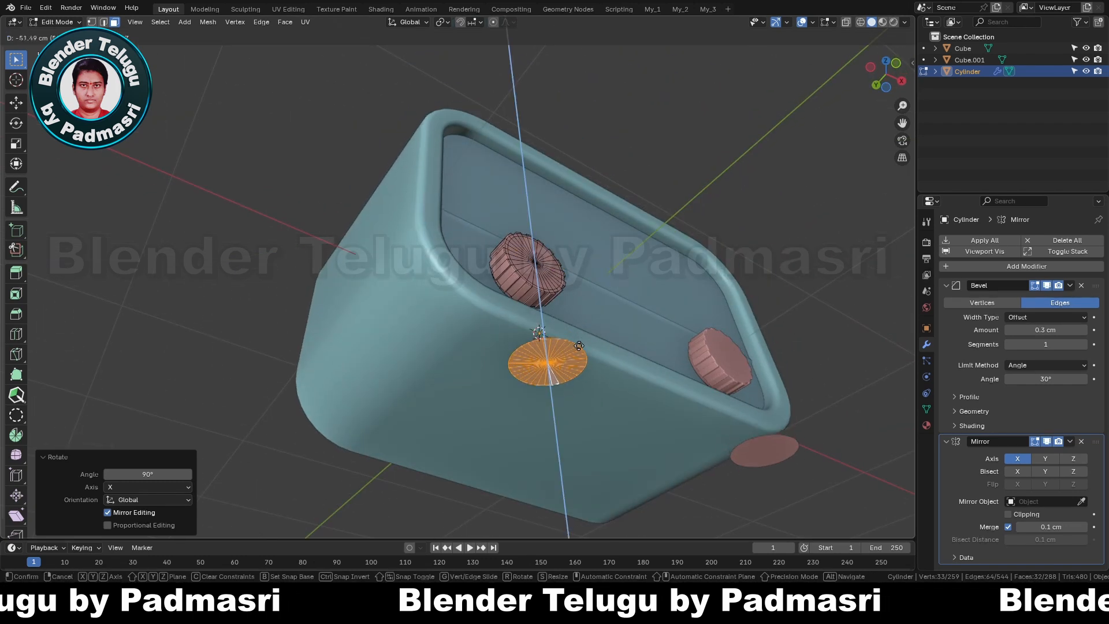
pyautogui.click(583, 338)
# In bottom view, move the disc about -3.71 cm along X and 34.34 cm along Y, and scale it to about 0.761.
pyautogui.press('`')
pyautogui.click(594, 511)
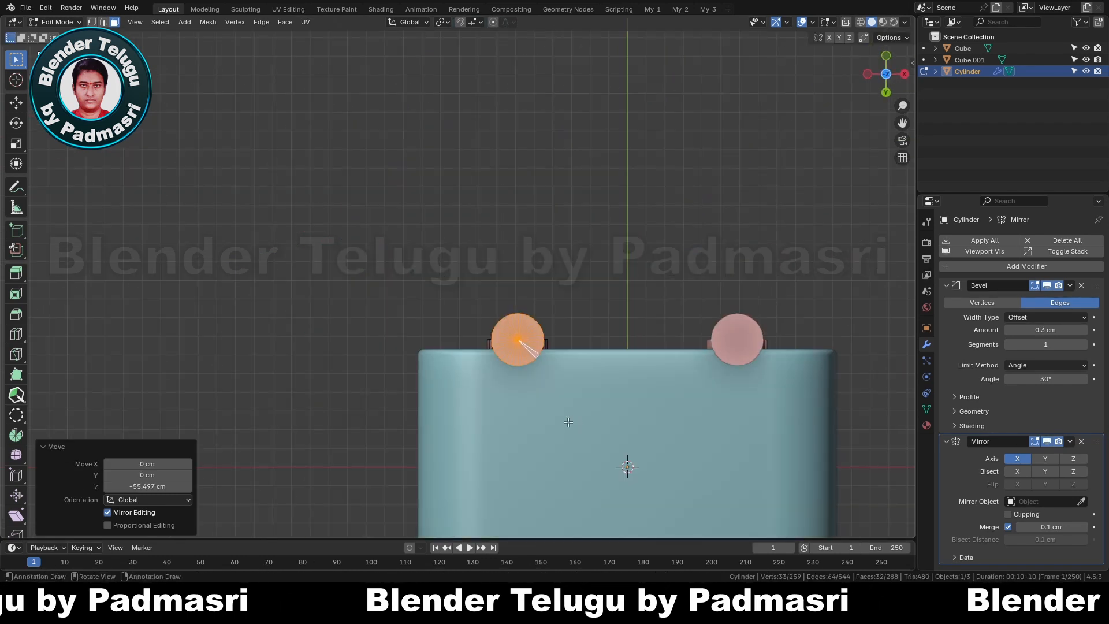
pyautogui.keyDown('shift'); pyautogui.moveTo(559, 407); pyautogui.dragTo(561, 270, button='middle'); pyautogui.keyUp('shift')
pyautogui.press('g')
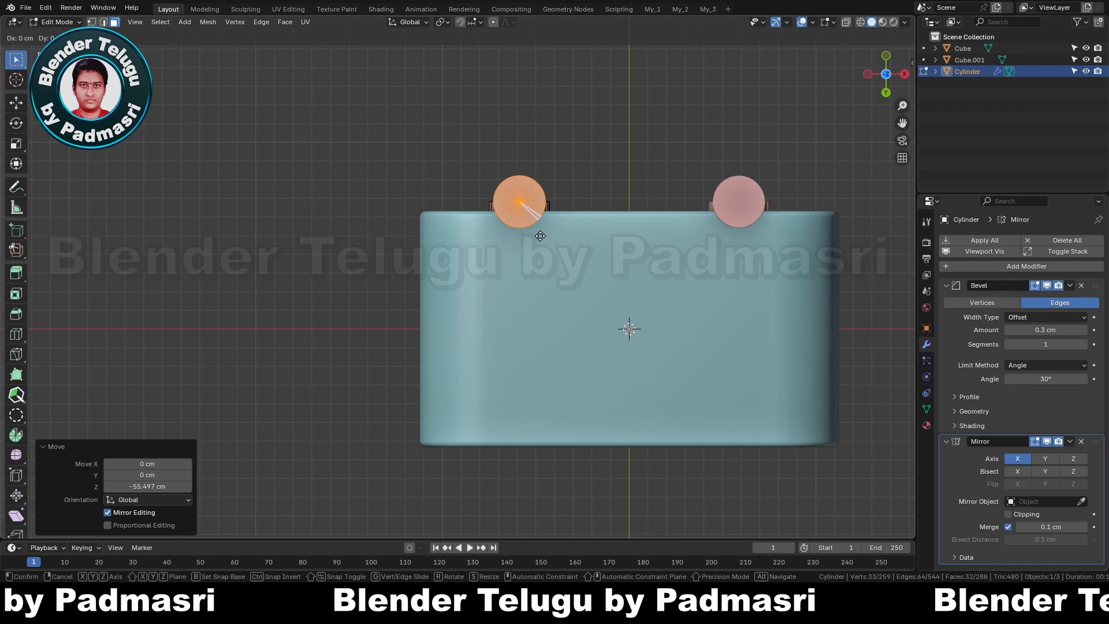
pyautogui.click(532, 299)
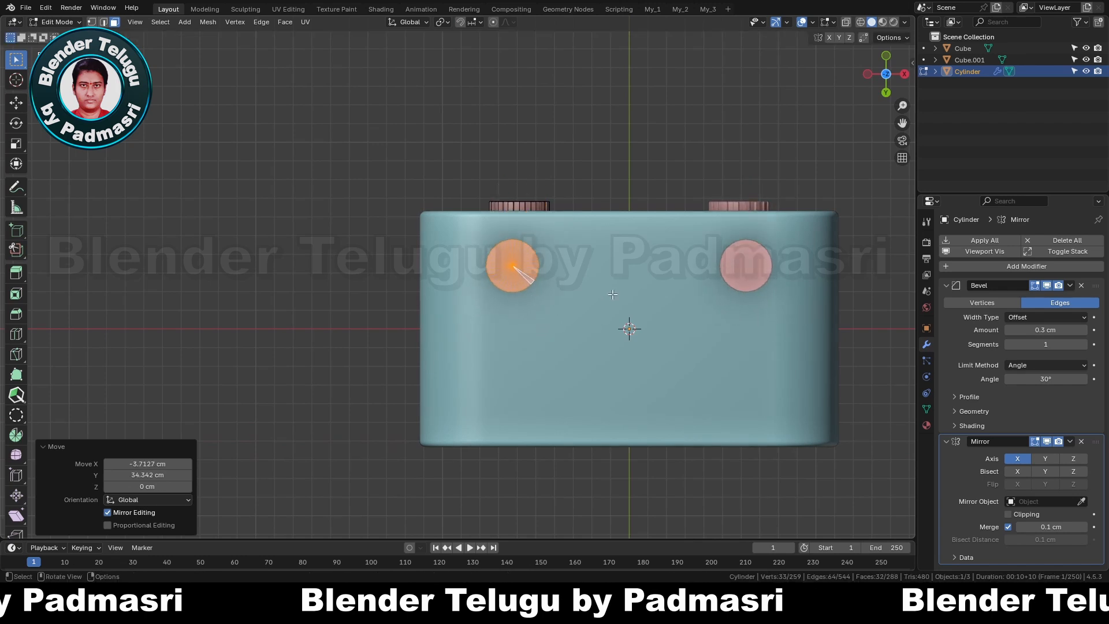
pyautogui.press('s')
pyautogui.click(580, 286)
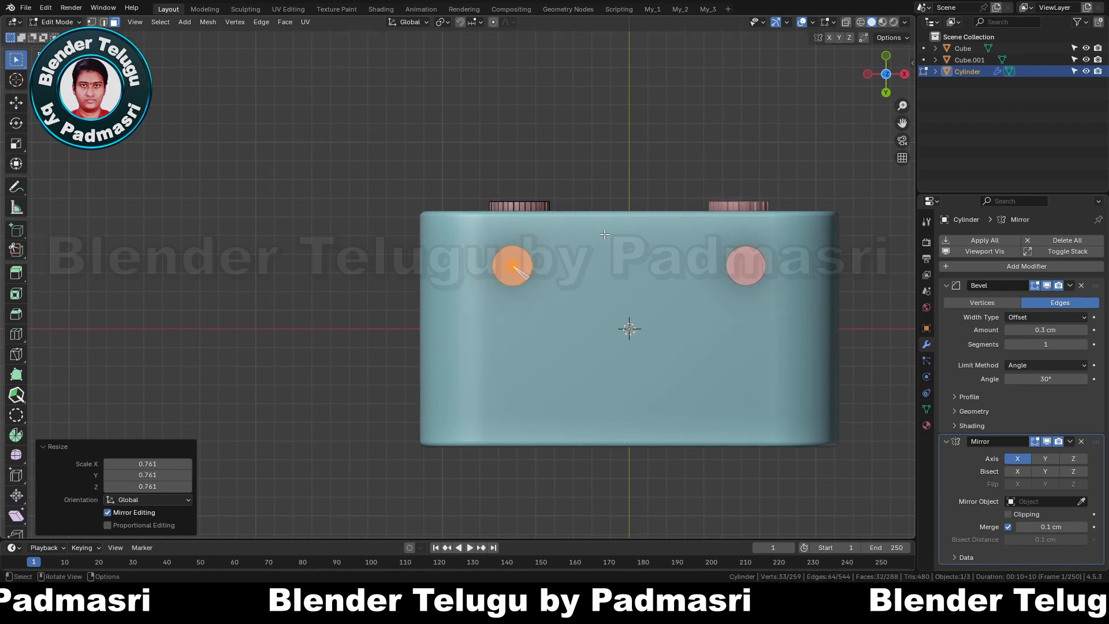
# Separate the selected disc into its own object and return to Object Mode.
pyautogui.press('p')
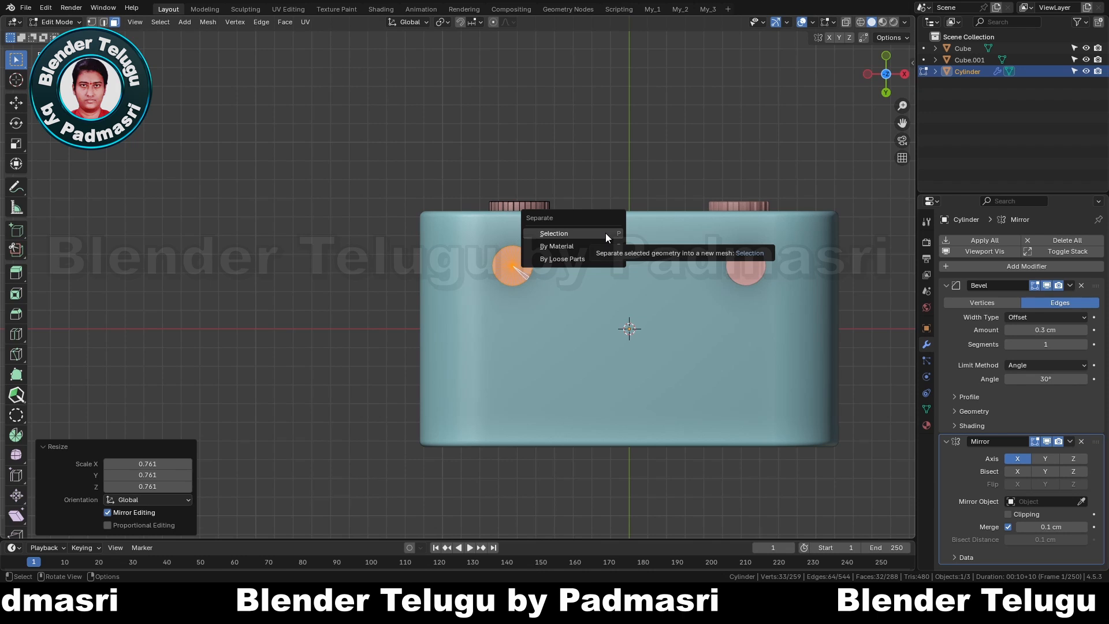
pyautogui.click(605, 233)
pyautogui.press('Tab')
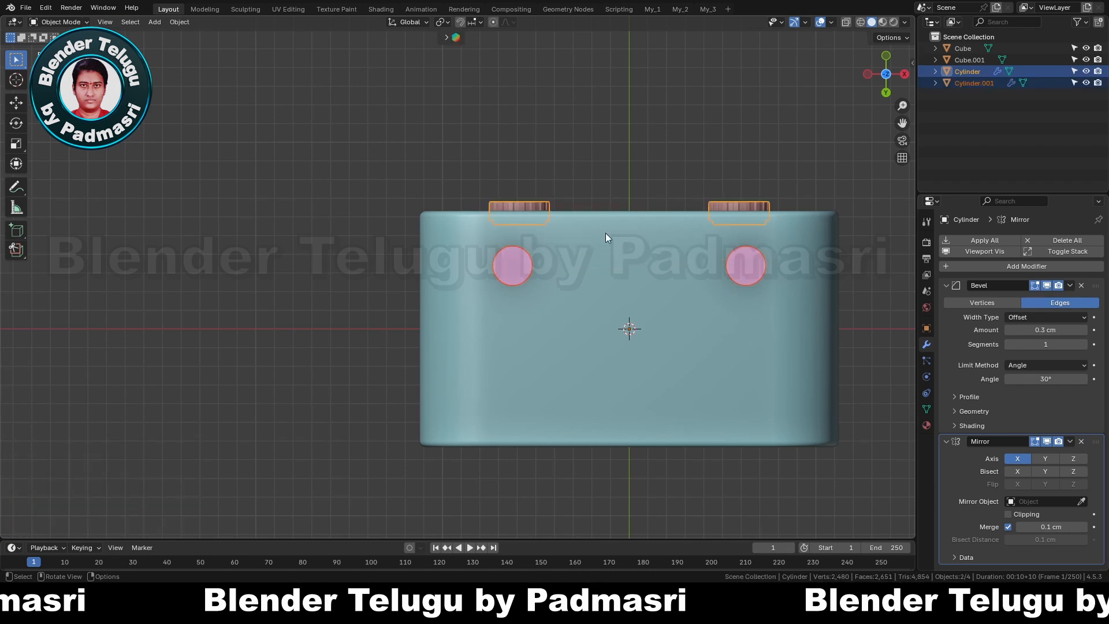
# Edit the separated disc and extrude all of its faces upward along Z to form a leg under the casing.
pyautogui.click(521, 264)
pyautogui.moveTo(519, 261); pyautogui.dragTo(559, 351, button='middle')
pyautogui.press('Tab')
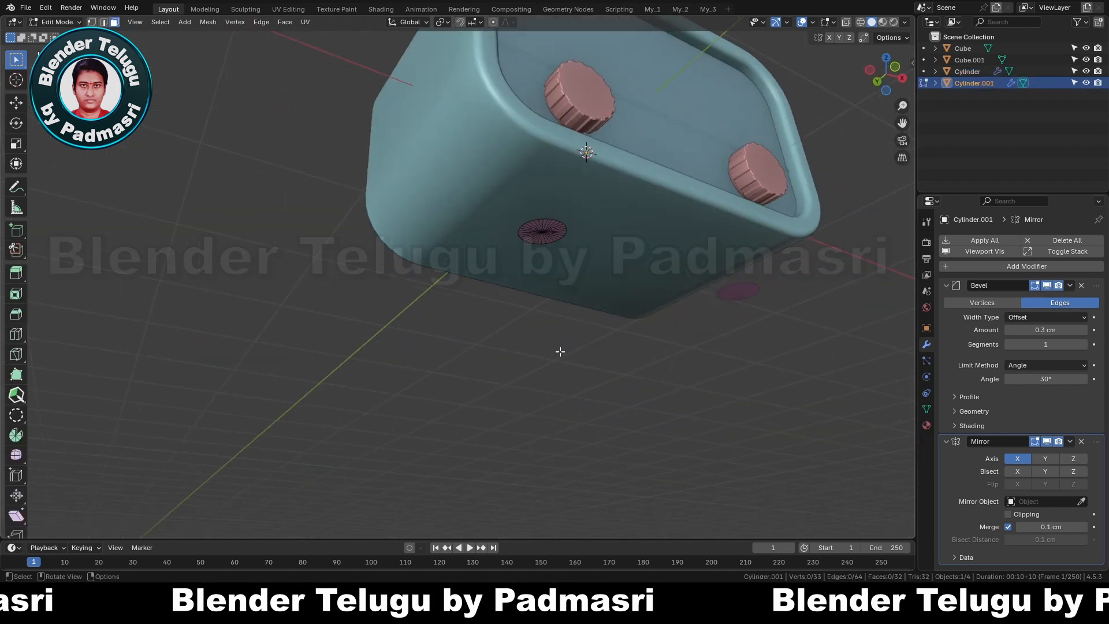
pyautogui.press('a')
pyautogui.click(540, 200)
pyautogui.moveTo(541, 200); pyautogui.dragTo(548, 286, button='middle')
pyautogui.press('e')
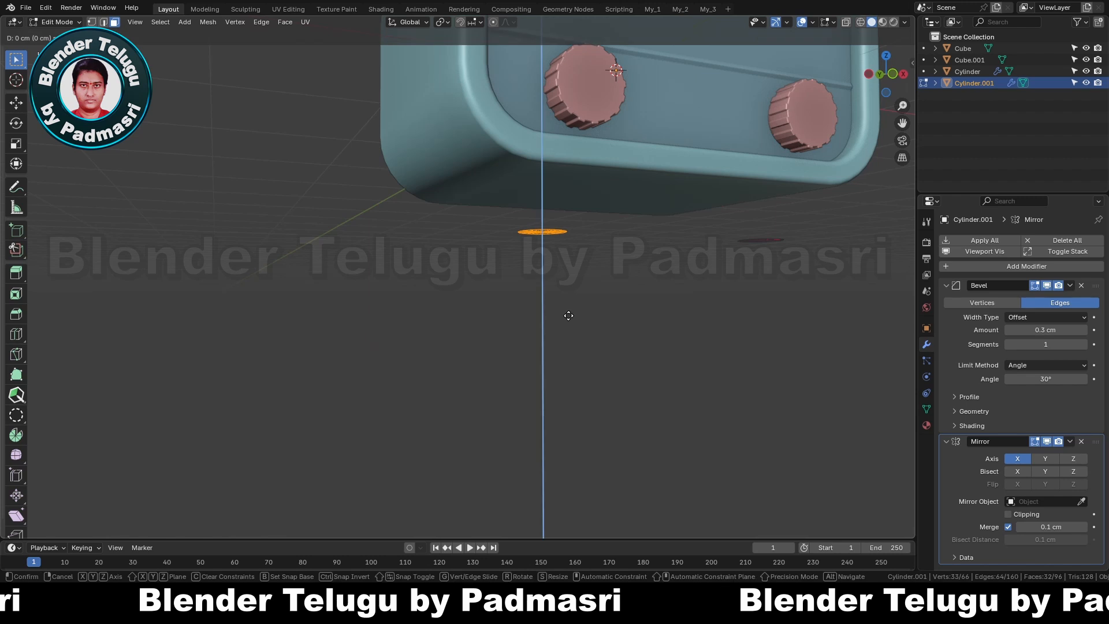
pyautogui.click(570, 255)
# Select the leg's bottom cap through the mesh and move it about 10.697 cm up along Z to shorten the leg.
pyautogui.moveTo(570, 255)
pyautogui.mouseDown(button='middle')
pyautogui.moveTo(599, 208)
pyautogui.moveTo(607, 237)
pyautogui.moveTo(562, 255)
pyautogui.mouseUp(button='middle')
pyautogui.hotkey('alt', 'z')
pyautogui.moveTo(491, 221); pyautogui.dragTo(563, 251)
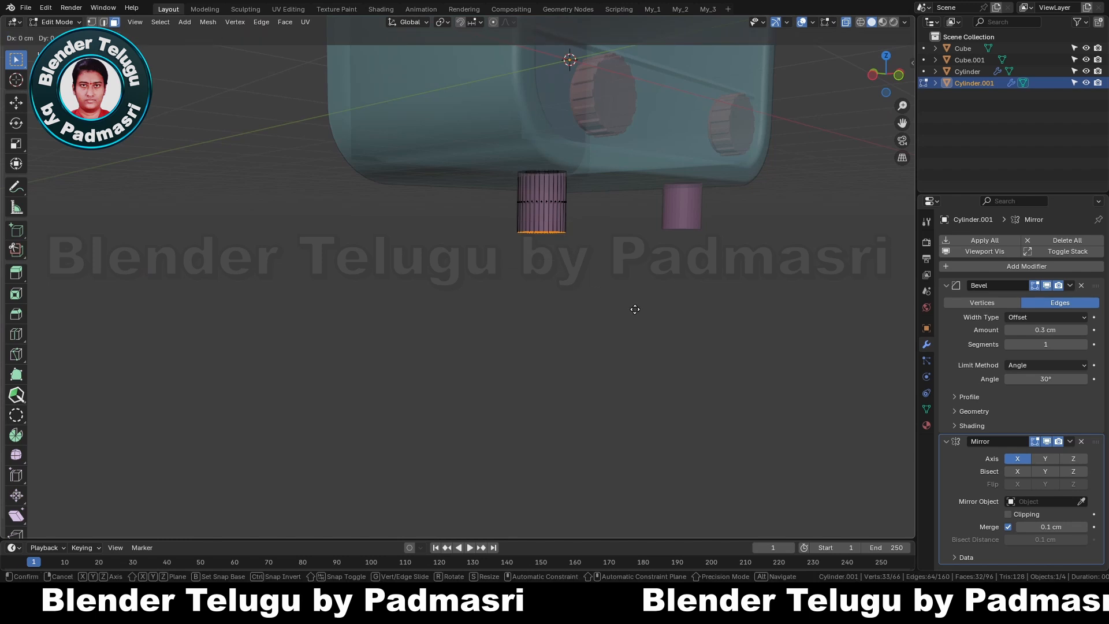
pyautogui.press('g')
pyautogui.press('z')
pyautogui.click(630, 283)
pyautogui.hotkey('alt', 'z')
# Recalculate the normals of the entire leg mesh, return to Object Mode and shade the legs smooth.
pyautogui.moveTo(631, 285); pyautogui.dragTo(637, 211, button='middle')
pyautogui.press('a')
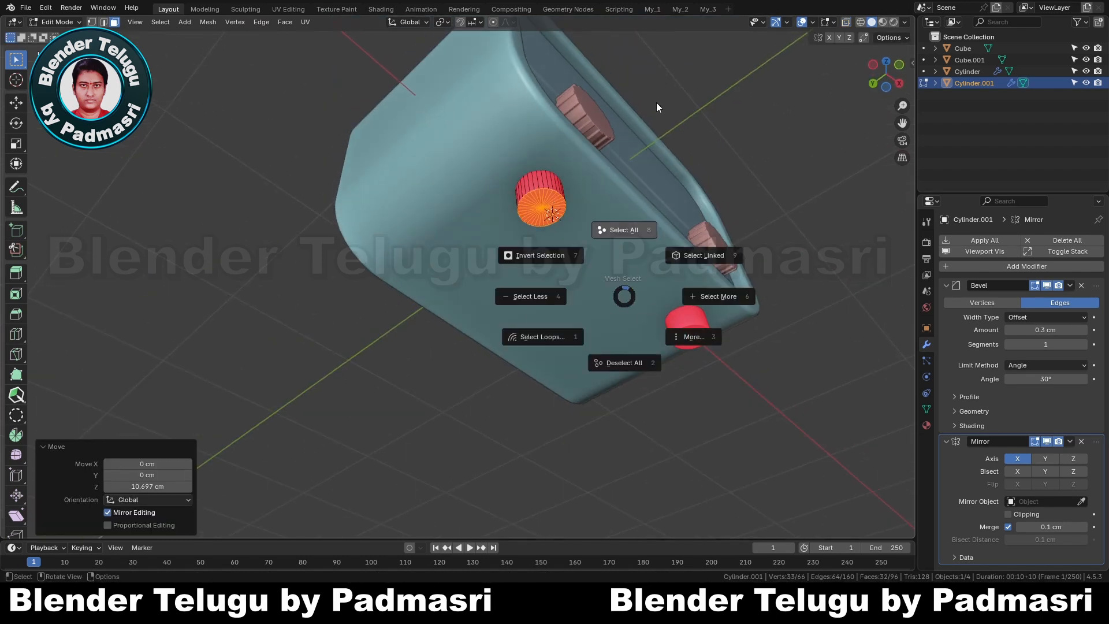
pyautogui.click(656, 107)
pyautogui.hotkey('shift', 'n')
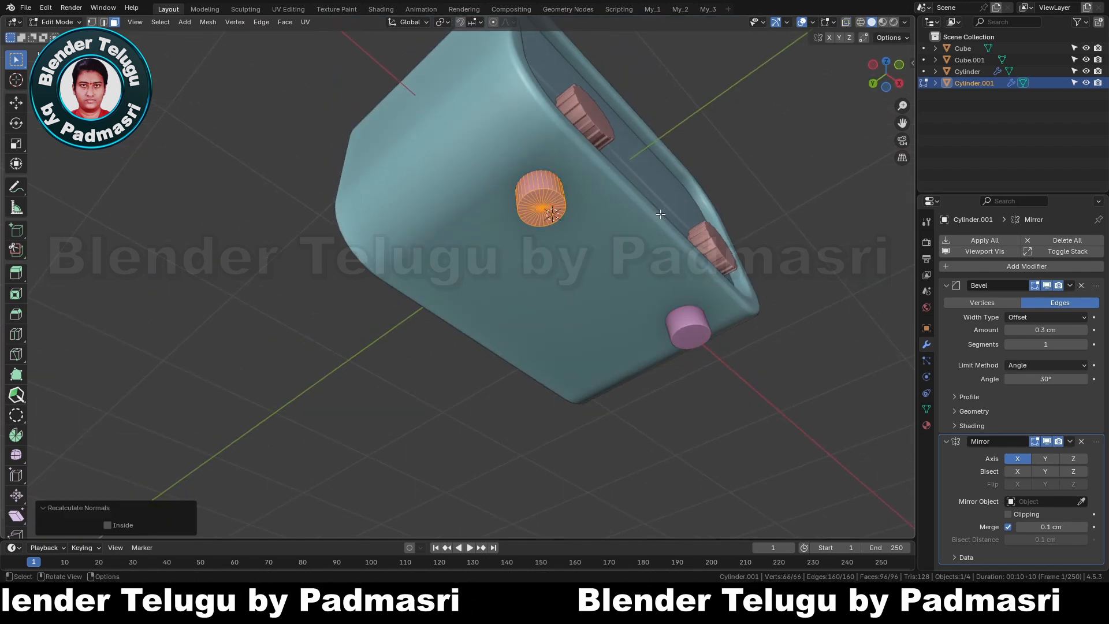
pyautogui.moveTo(637, 202); pyautogui.dragTo(549, 143, button='middle')
pyautogui.press('Tab')
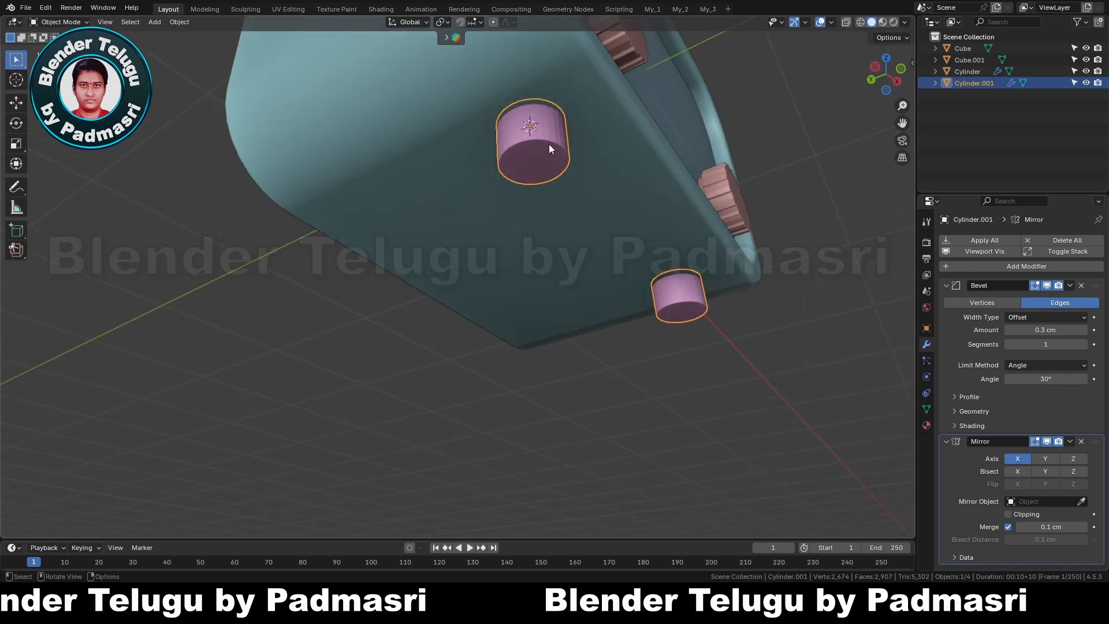
pyautogui.rightClick(549, 144)
pyautogui.click(549, 144)
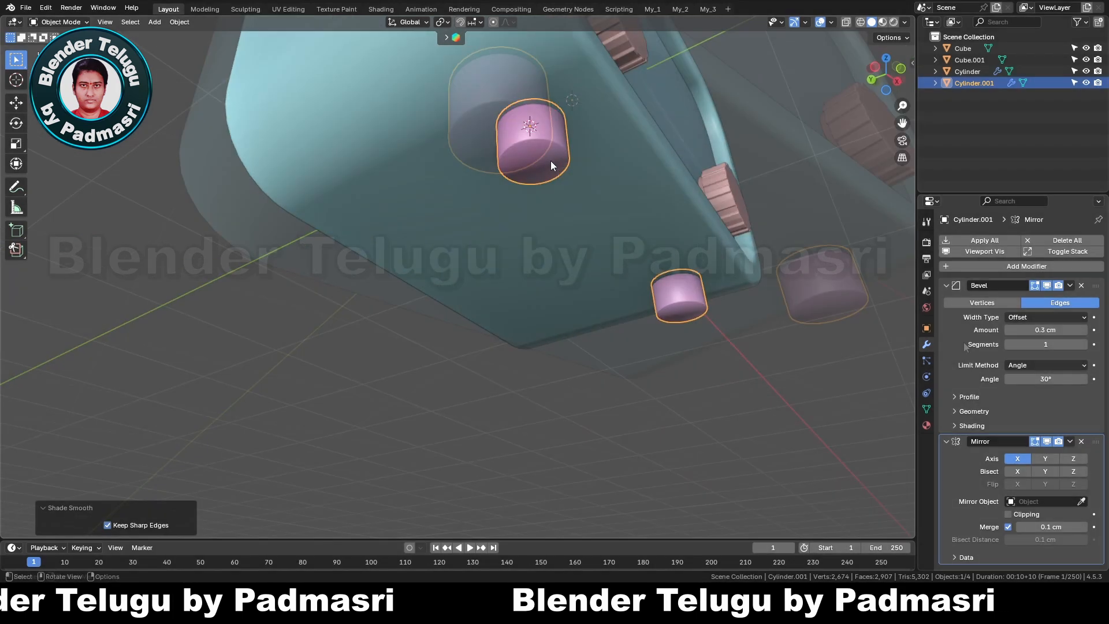
# Enable Harden Normals in the Bevel modifier of the legs and in that of the knobs.
pyautogui.click(973, 427)
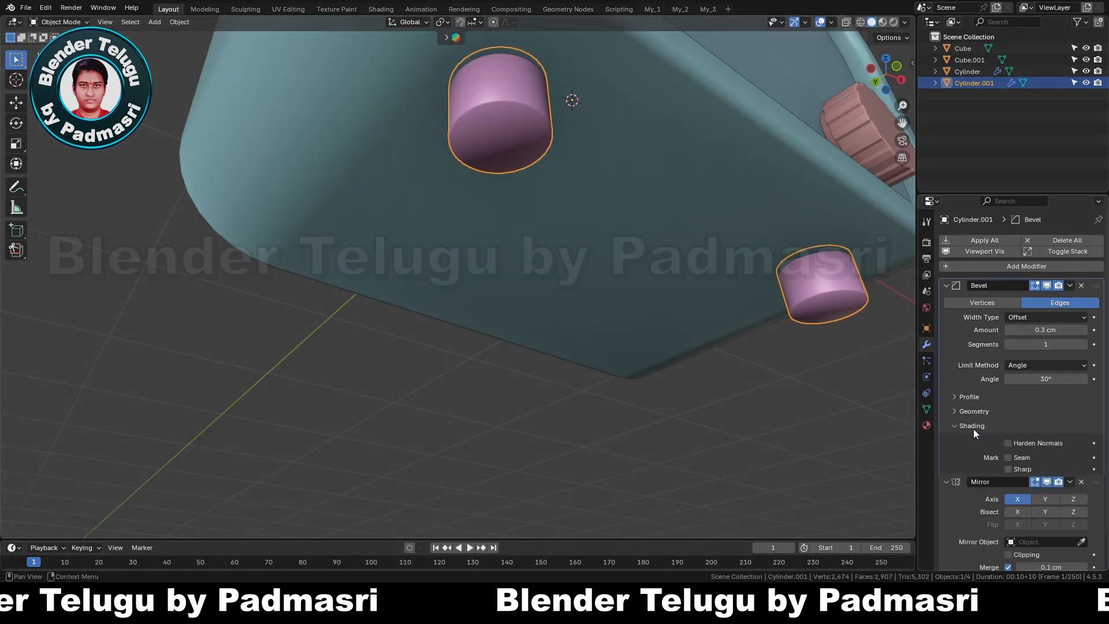
pyautogui.scroll(-2, 1021, 389)
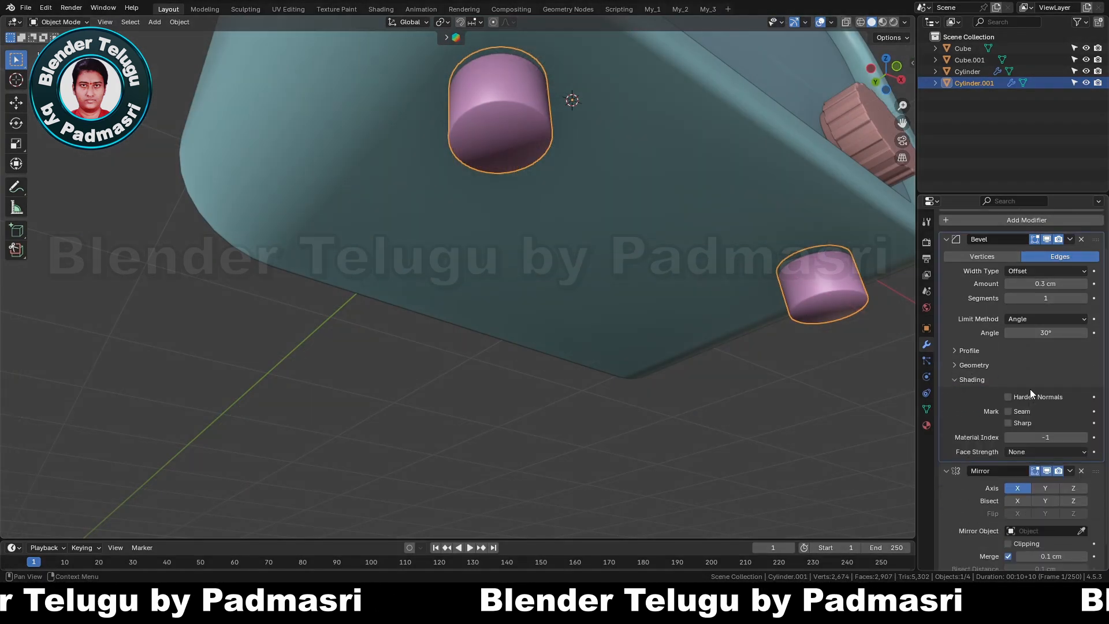
pyautogui.click(1031, 399)
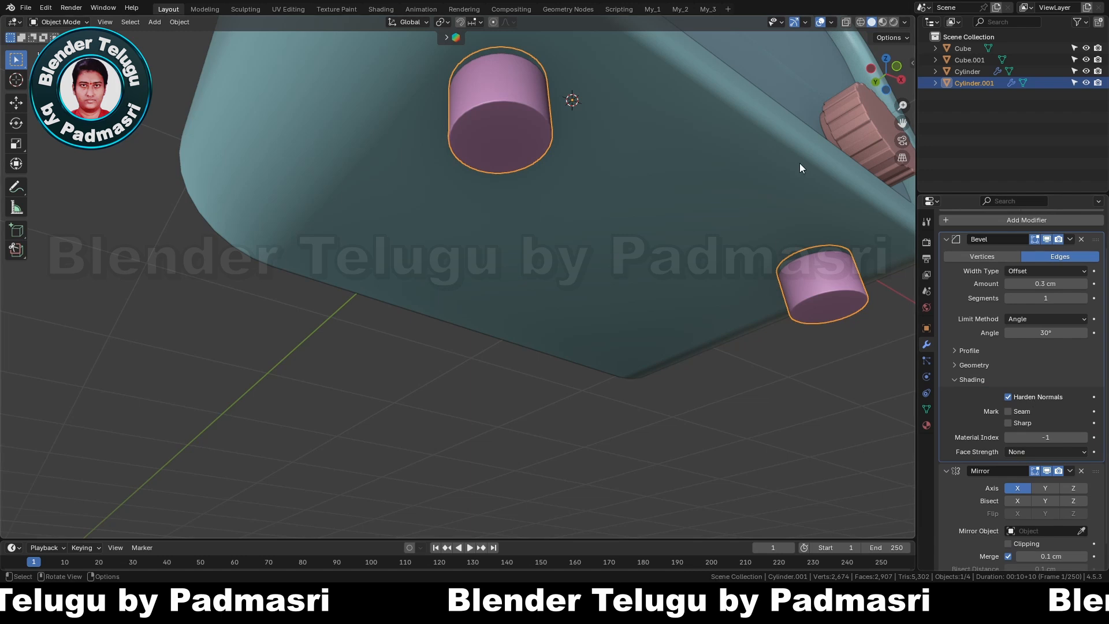
pyautogui.click(850, 117)
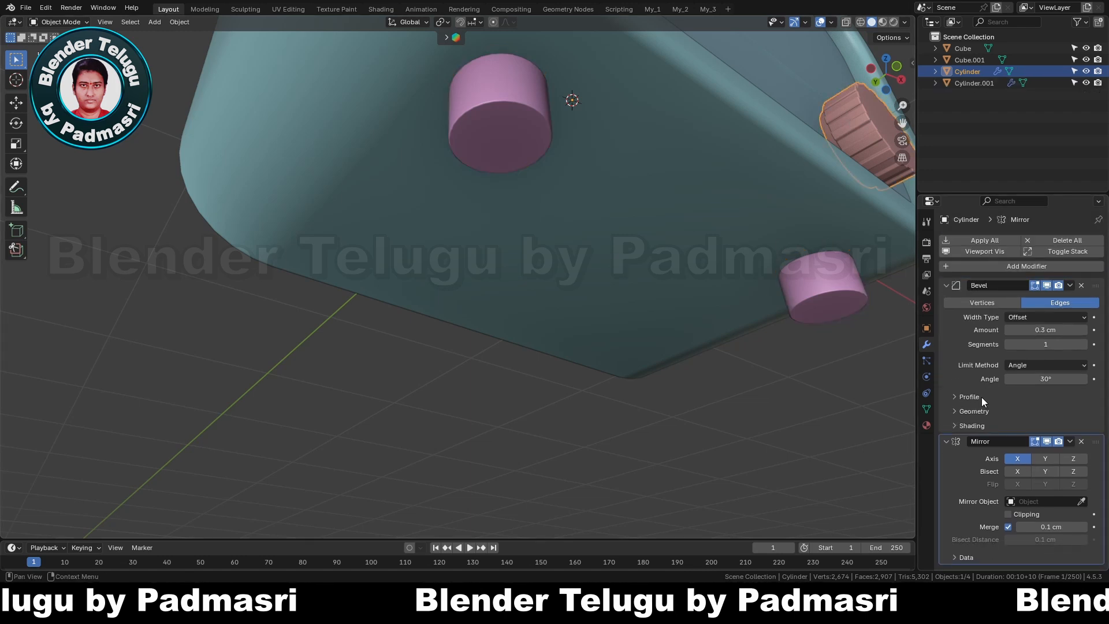
pyautogui.click(972, 424)
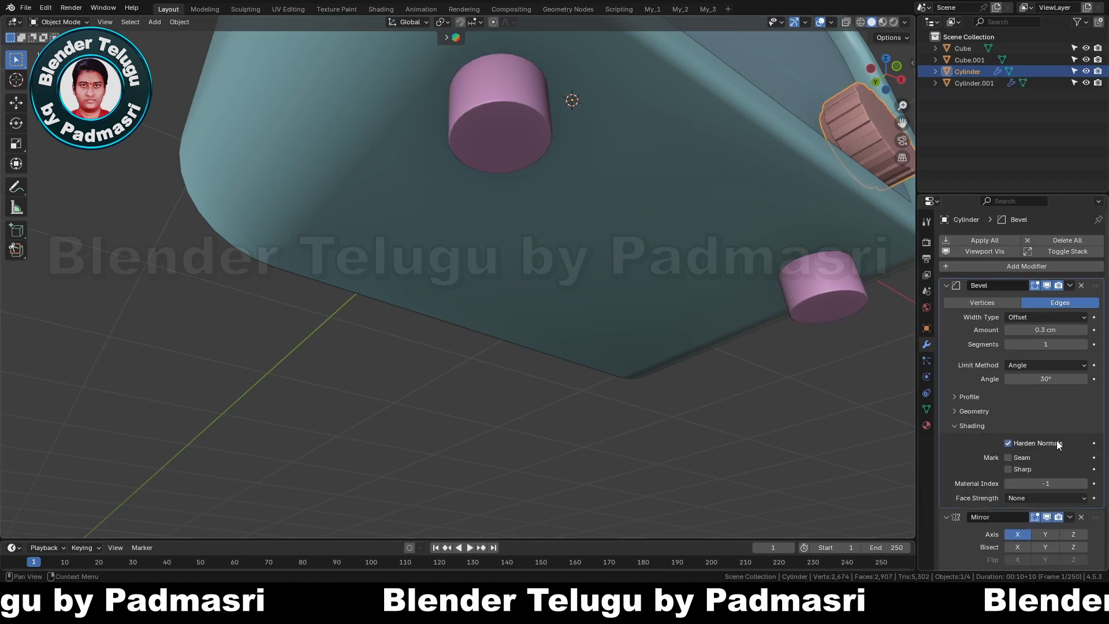
# Edit the leg mesh and scale the whole leg uniformly to about 0.634.
pyautogui.moveTo(615, 243); pyautogui.dragTo(623, 179, button='middle')
pyautogui.click(514, 147)
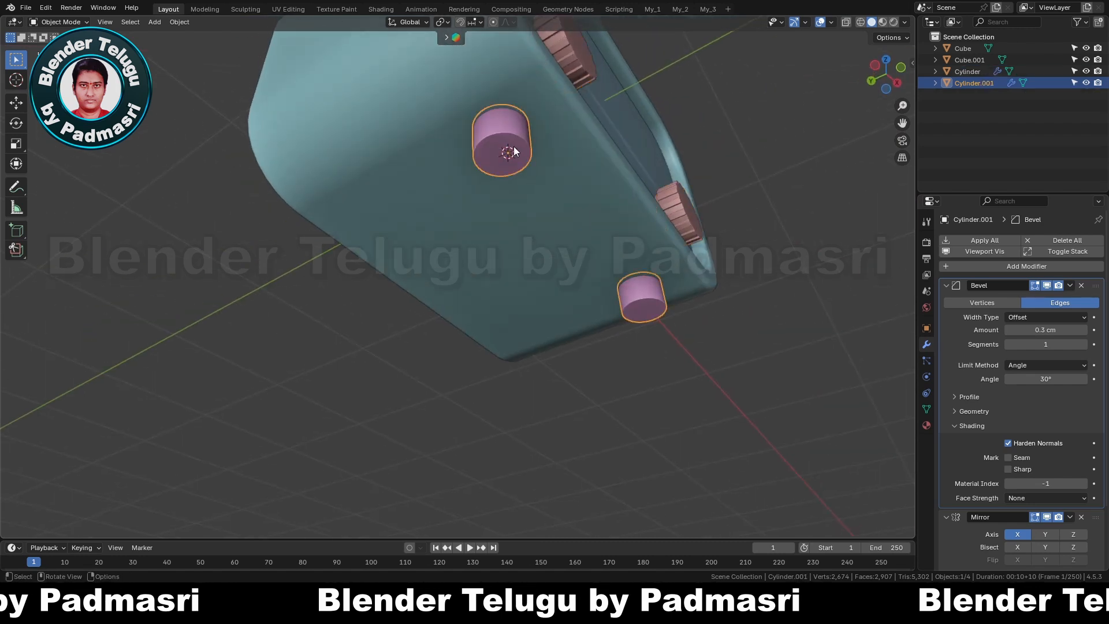
pyautogui.moveTo(514, 146); pyautogui.dragTo(539, 147, button='middle')
pyautogui.press('Tab')
pyautogui.press('s')
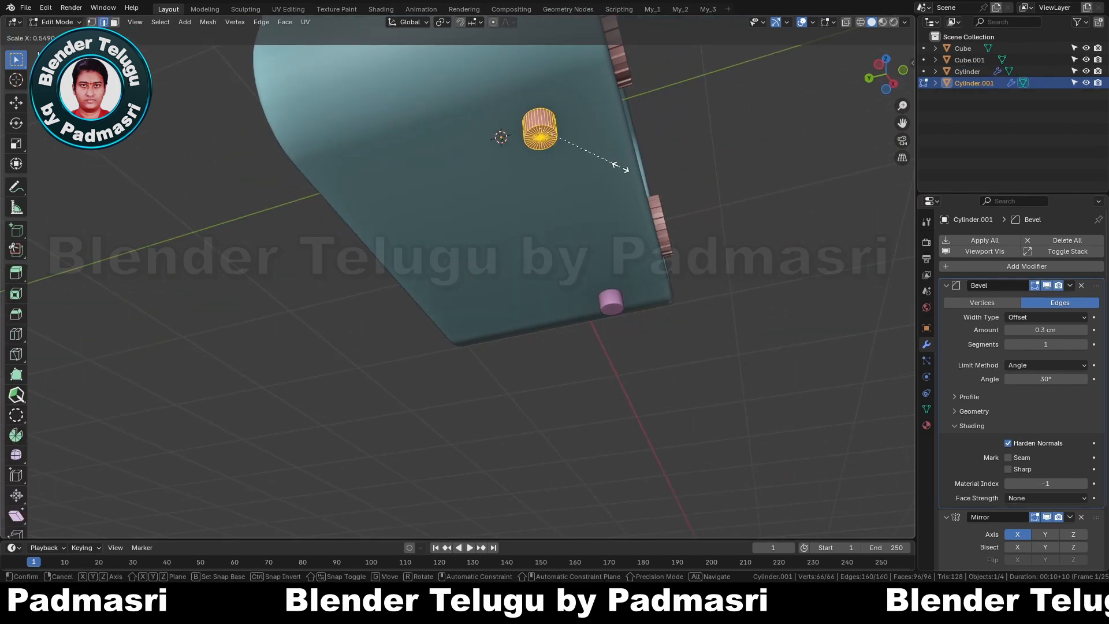
pyautogui.click(633, 172)
# Move the scaled leg about 1.18 cm up along Z against the casing's underside.
pyautogui.moveTo(631, 166); pyautogui.dragTo(624, 192, button='middle')
pyautogui.press('g')
pyautogui.press('z')
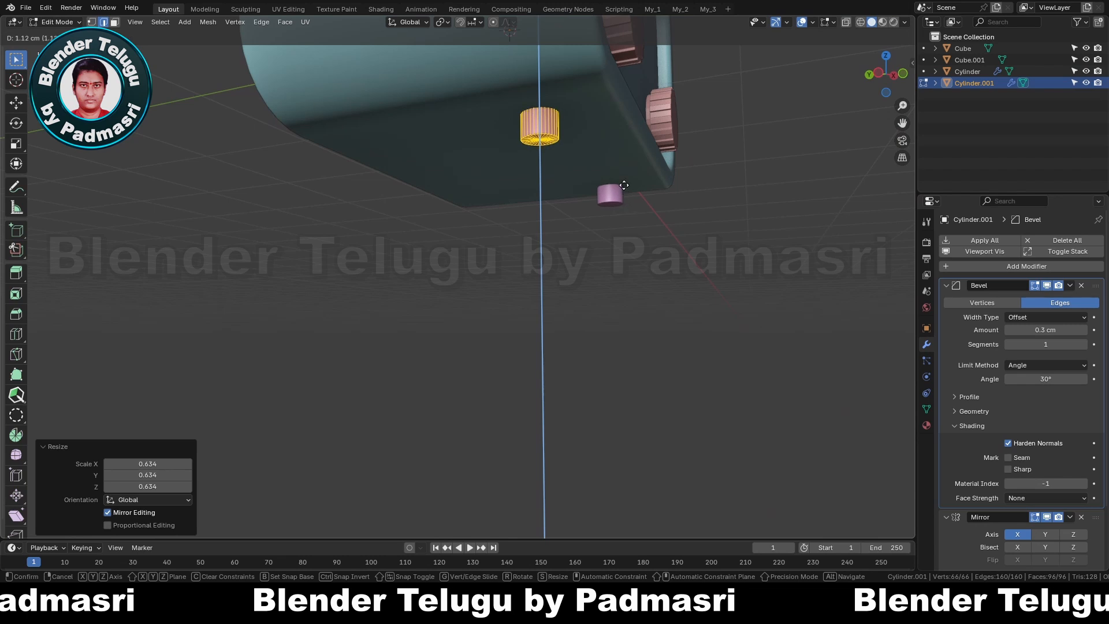
pyautogui.click(624, 185)
# In bottom view, duplicate the leg about 73.2 cm along Y toward the rear of the casing and return to Object Mode.
pyautogui.press('ctrl+KP_7')
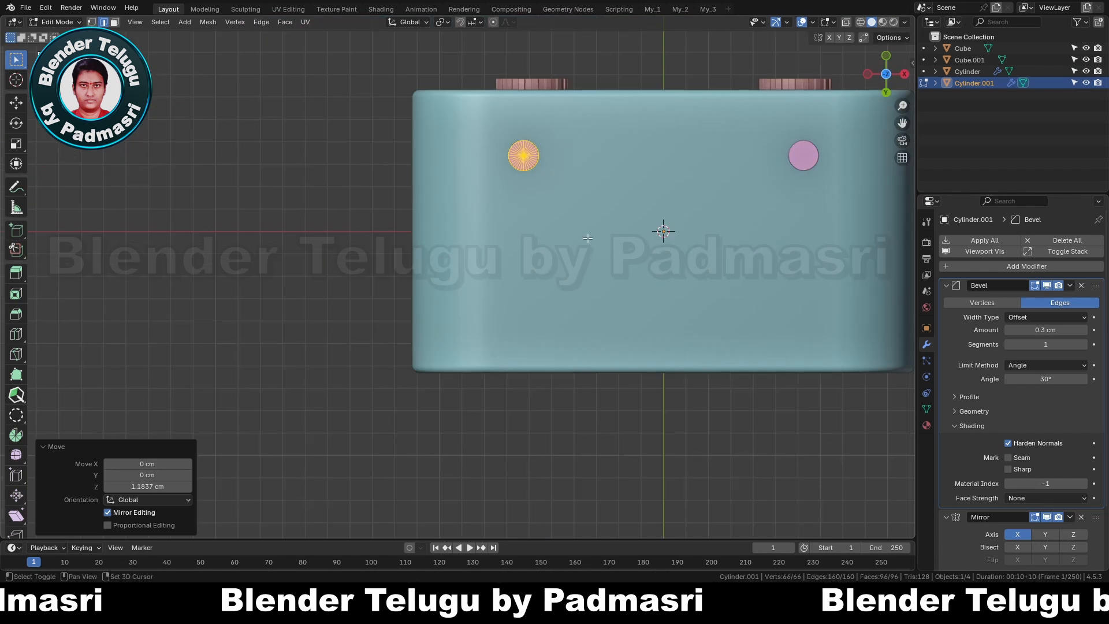
pyautogui.hotkey('shift', 'd')
pyautogui.press('y')
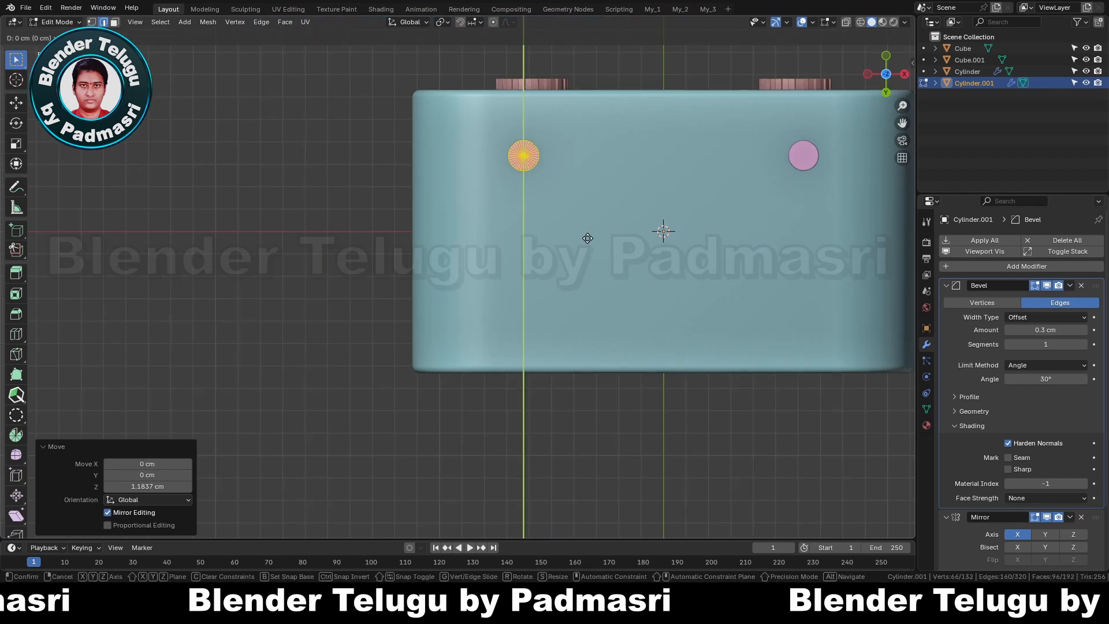
pyautogui.click(613, 402)
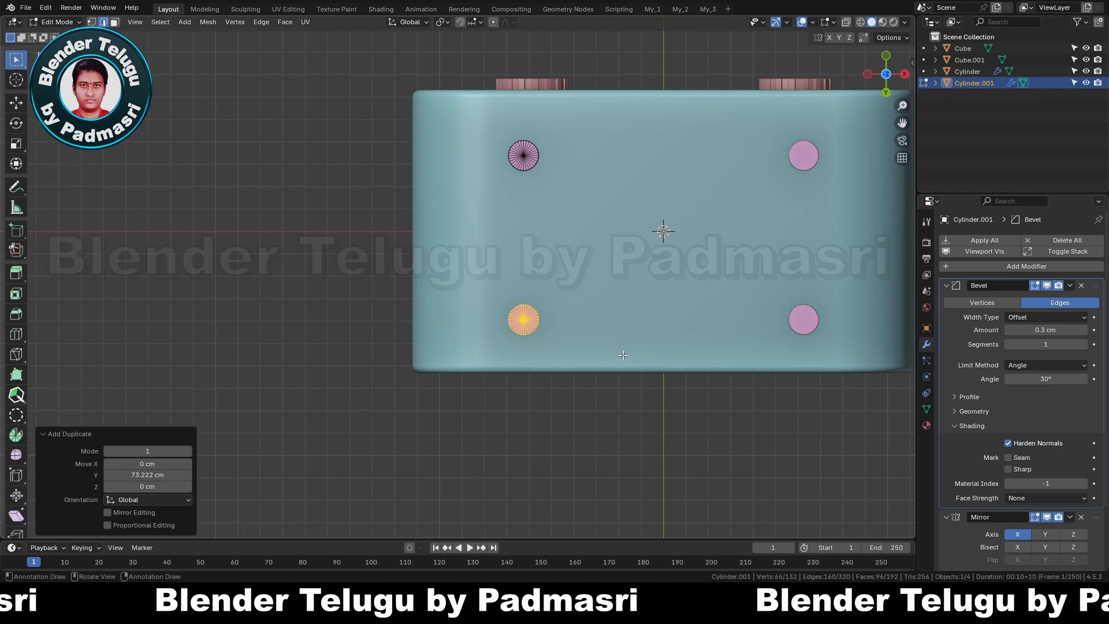
pyautogui.press('Tab')
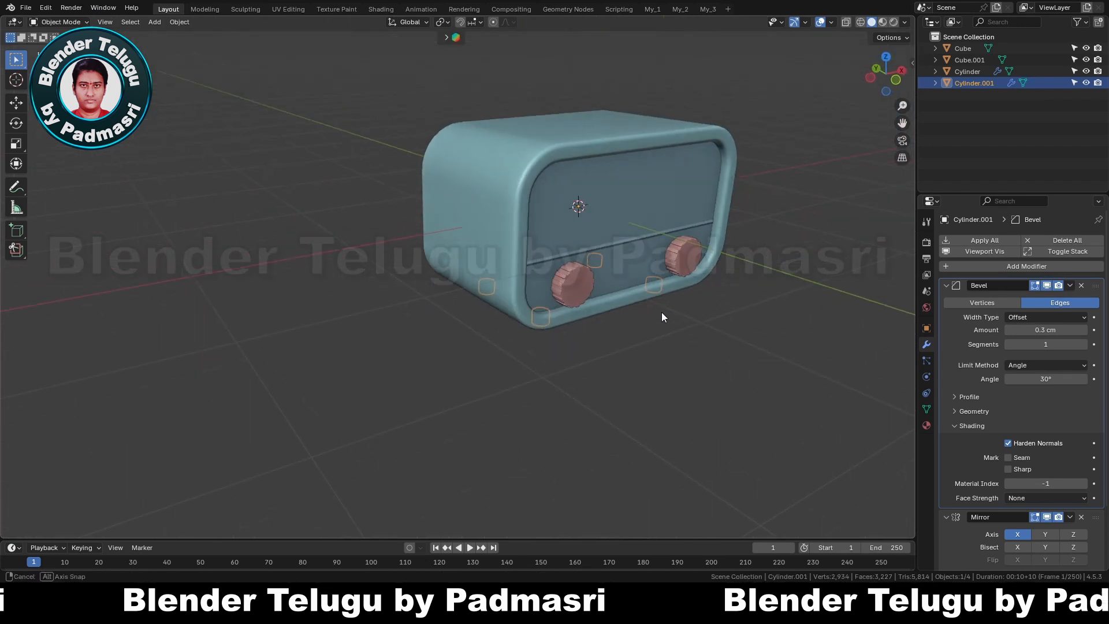
pyautogui.scroll(1, 608, 314)
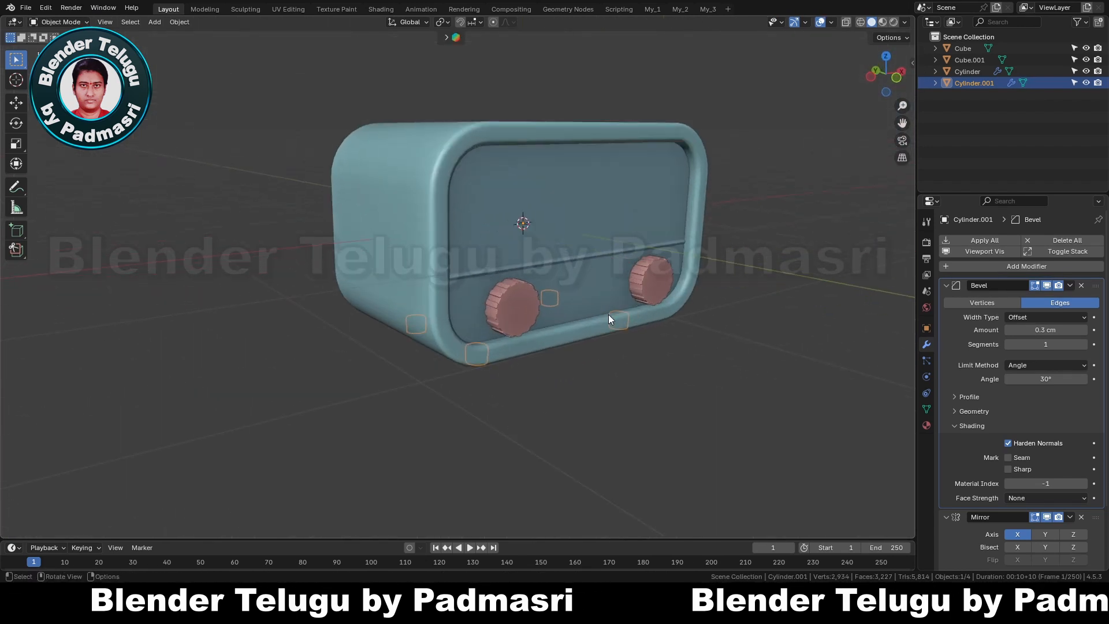